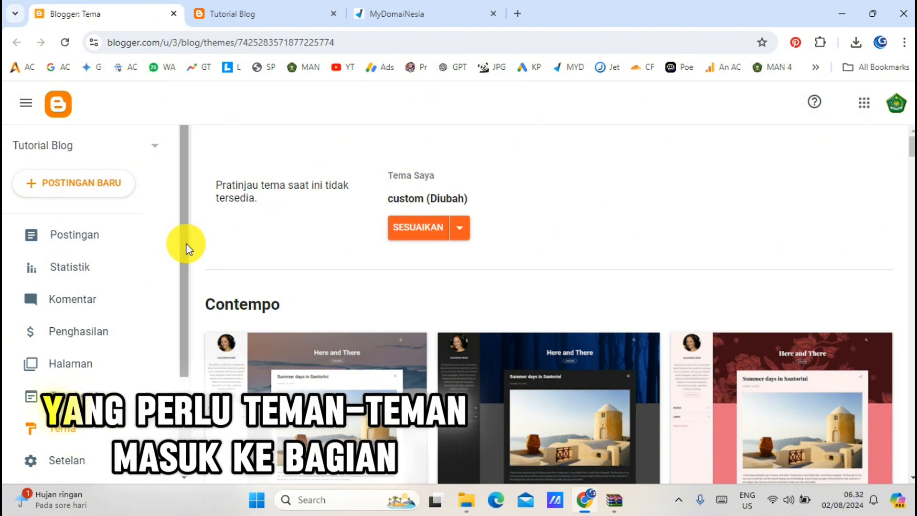
- Go to the Tutorial Blog's settings and open the custom domain entry under Publikasi for editing
{"action": "scroll", "coordinate": [186, 247], "scroll_direction": "down", "scroll_amount": 3}
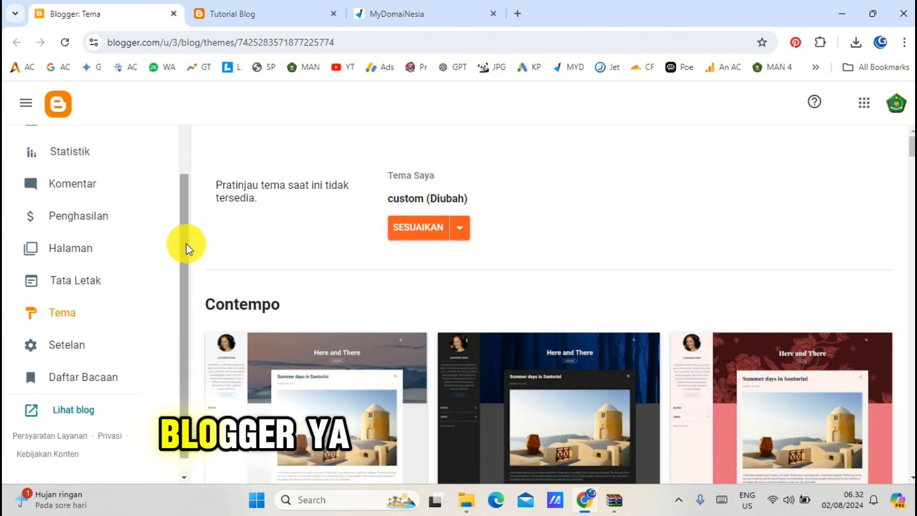
{"action": "left_click", "coordinate": [89, 325]}
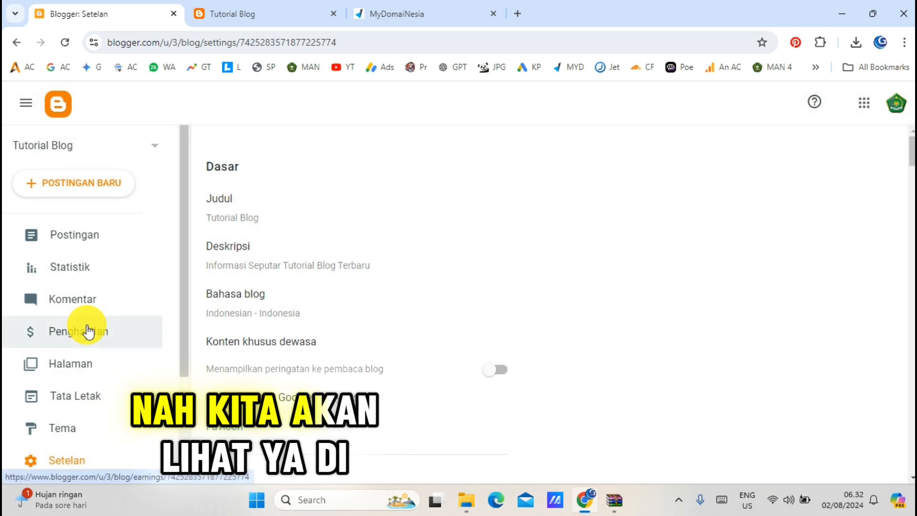
{"action": "scroll", "coordinate": [581, 293], "scroll_direction": "down", "scroll_amount": 4}
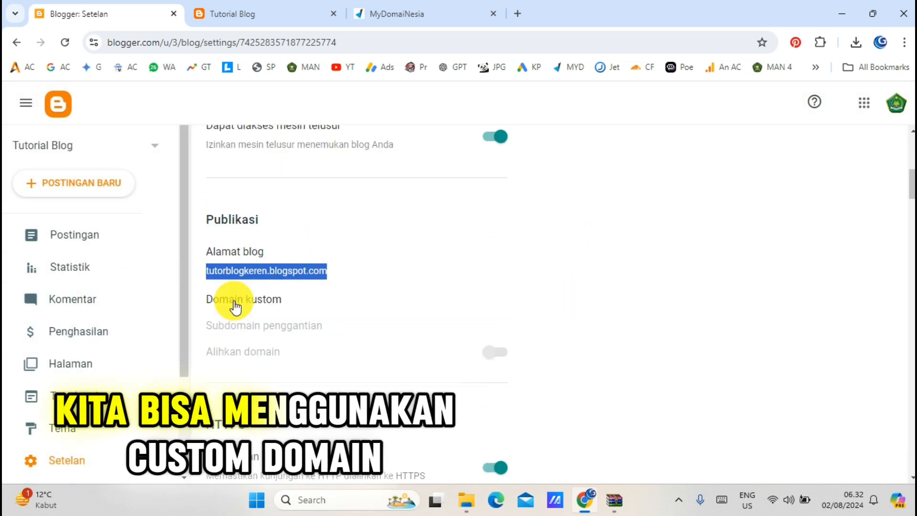
{"action": "left_click", "coordinate": [234, 301]}
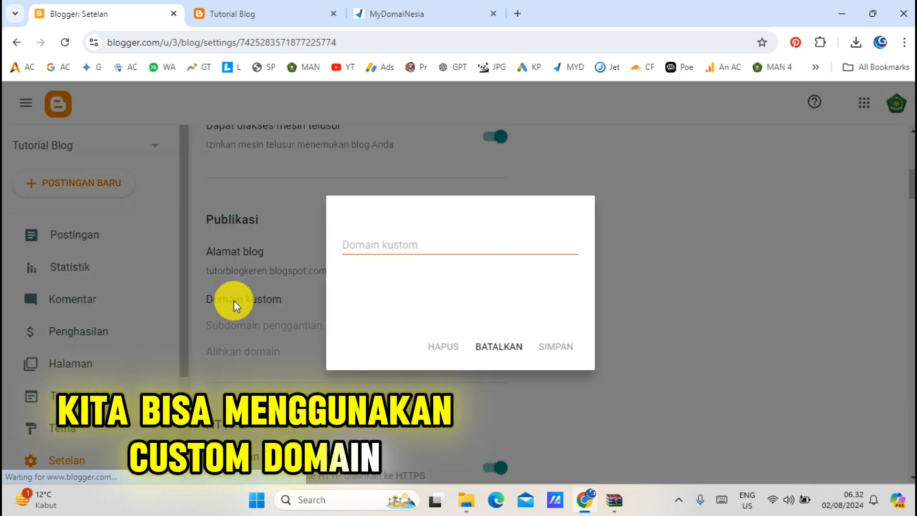
{"action": "left_click", "coordinate": [361, 247]}
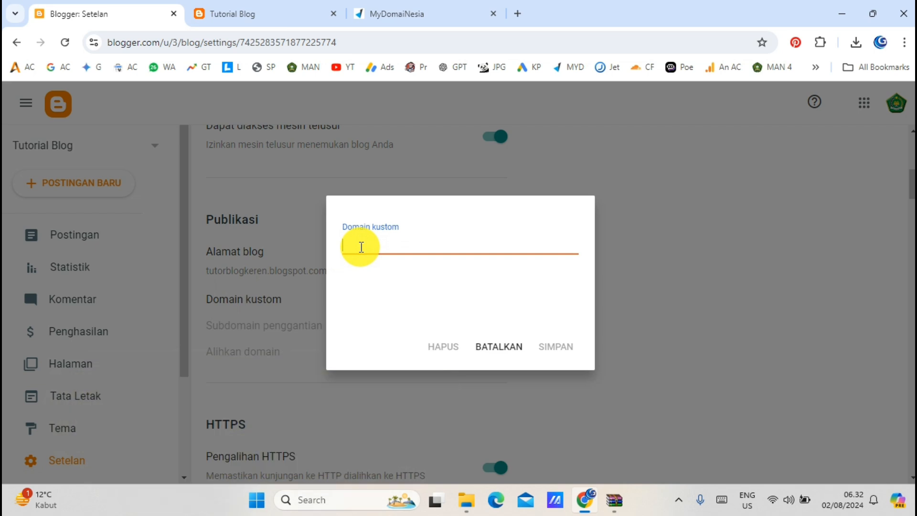
- Switch to DomaiNesia and copy the domain name tutorialblog.my.id from the page heading
{"action": "left_click", "coordinate": [403, 8]}
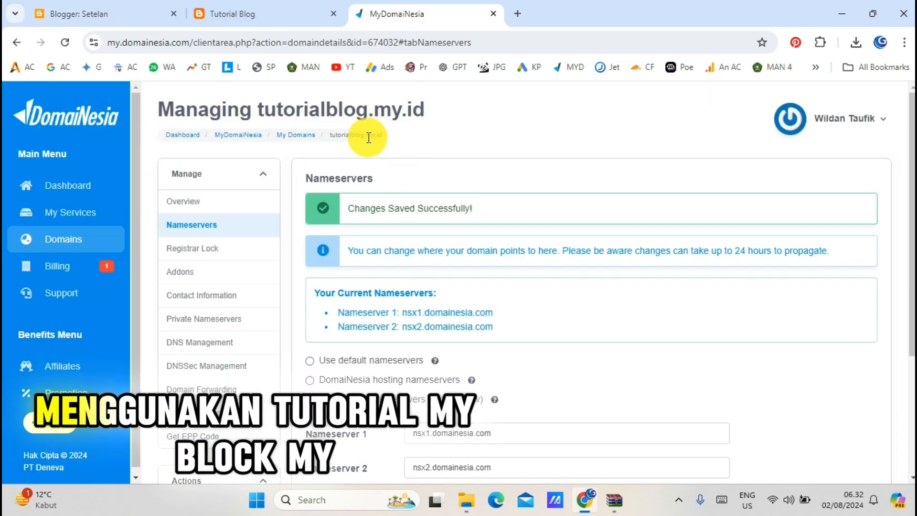
{"action": "mouse_move", "coordinate": [261, 110]}
{"action": "left_mouse_down"}
{"action": "mouse_move", "coordinate": [436, 107]}
{"action": "mouse_move", "coordinate": [263, 109]}
{"action": "left_mouse_up"}
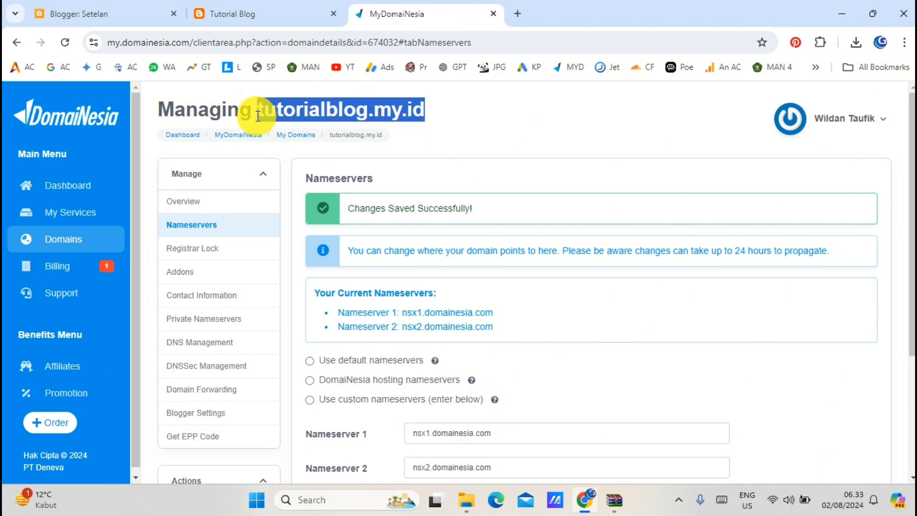
{"action": "right_click", "coordinate": [325, 112]}
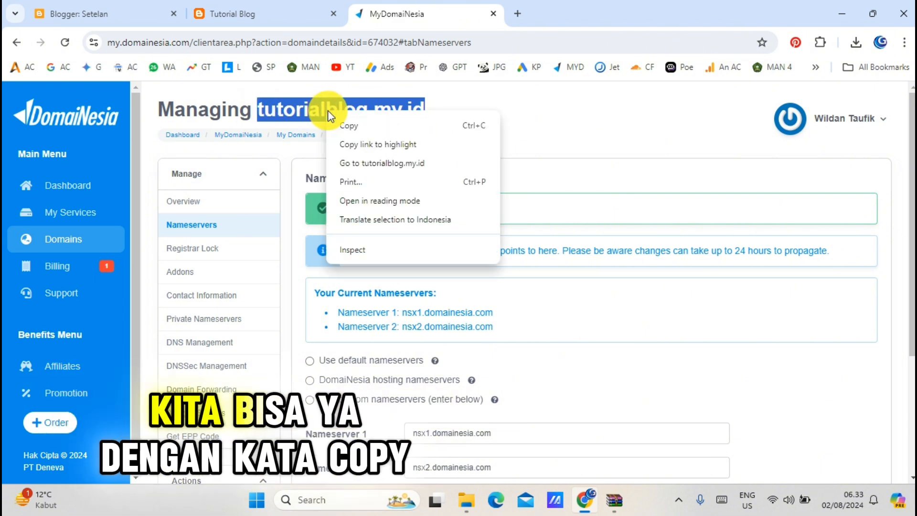
{"action": "left_click", "coordinate": [367, 125]}
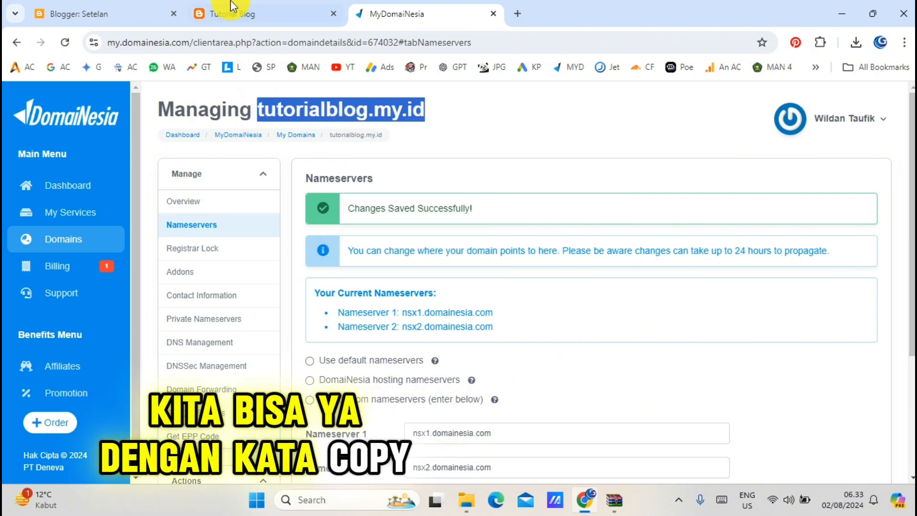
{"action": "left_click", "coordinate": [92, 8]}
{"action": "type", "text": "www.tutorialblog.my.id"}
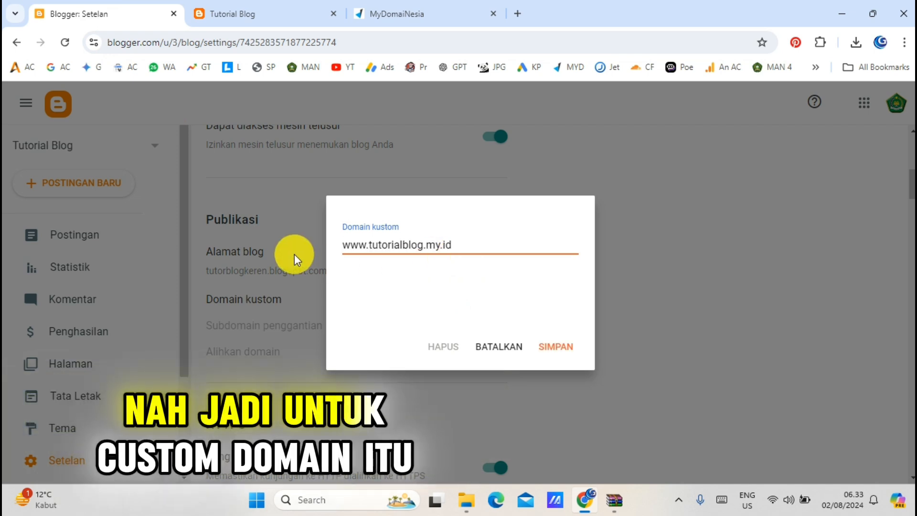
{"action": "left_click_drag", "start_coordinate": [344, 245], "coordinate": [423, 246]}
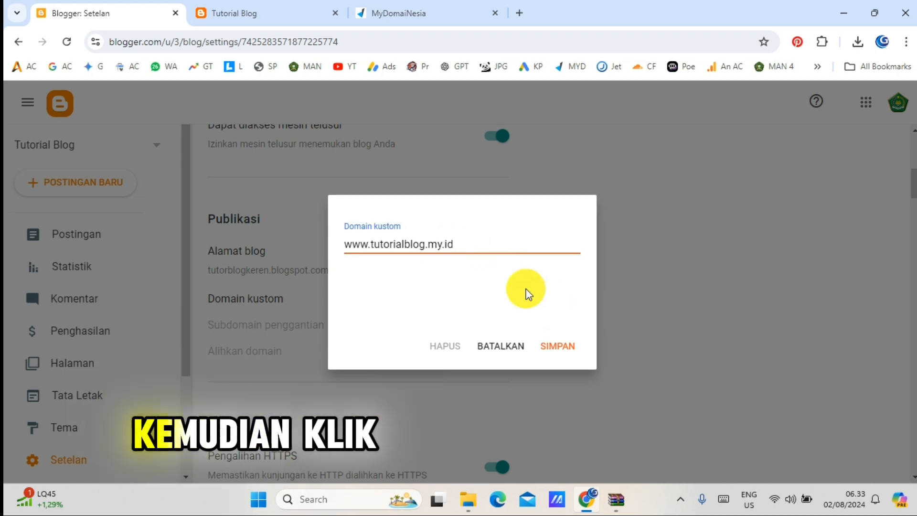
{"action": "left_click", "coordinate": [564, 352]}
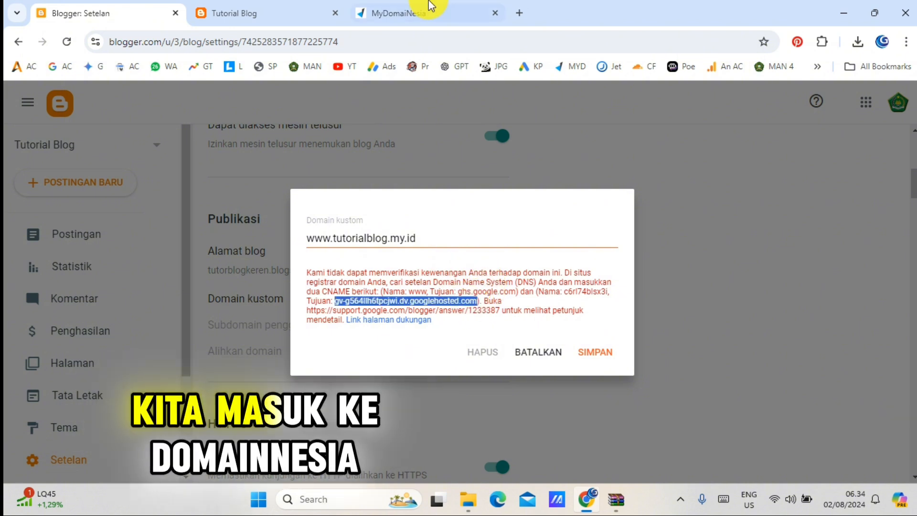
- In DomaiNesia, open the Blogger Settings form of tutorialblog.my.id, ready for the host from Blogger
{"action": "left_click", "coordinate": [443, 3]}
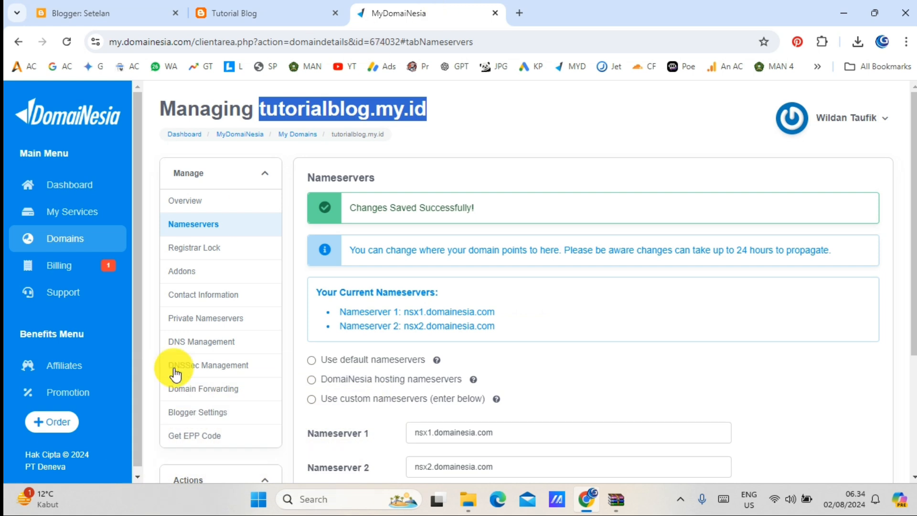
{"action": "scroll", "coordinate": [200, 277], "scroll_direction": "down", "scroll_amount": 2}
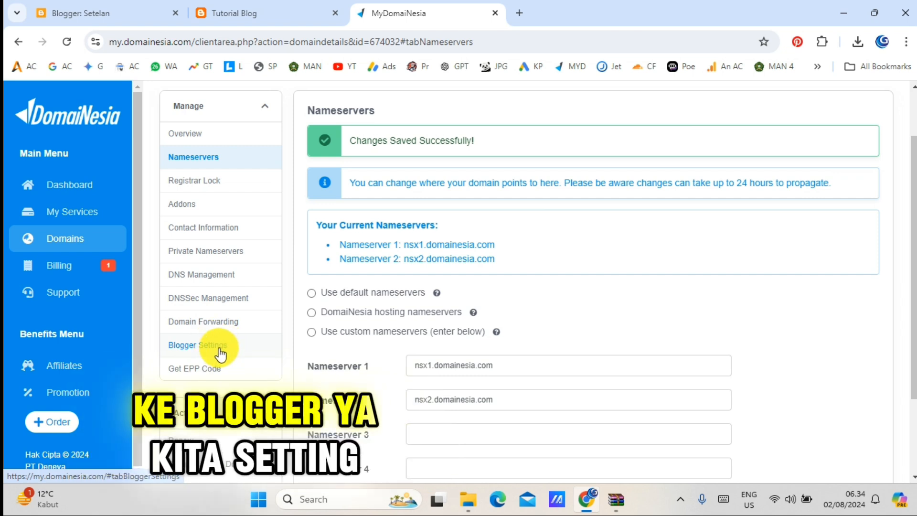
{"action": "left_click", "coordinate": [220, 351]}
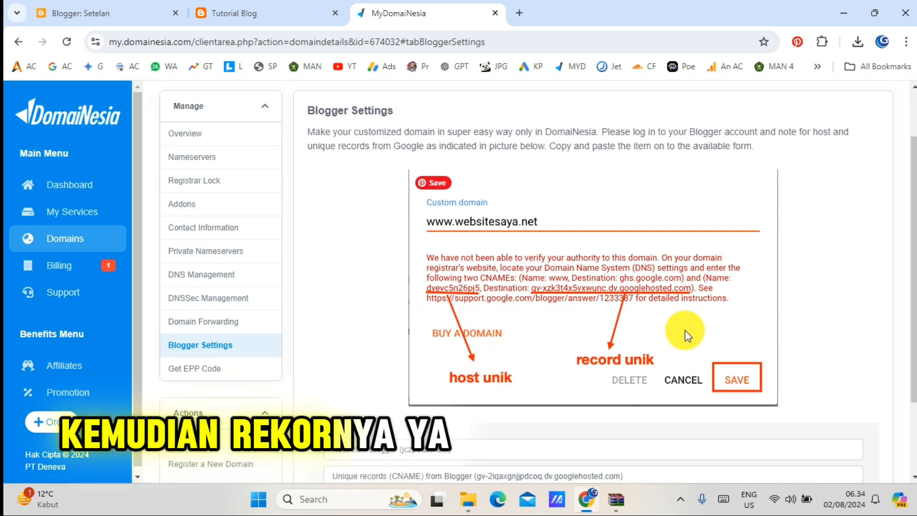
{"action": "scroll", "coordinate": [684, 331], "scroll_direction": "down", "scroll_amount": 1}
{"action": "left_click", "coordinate": [396, 382]}
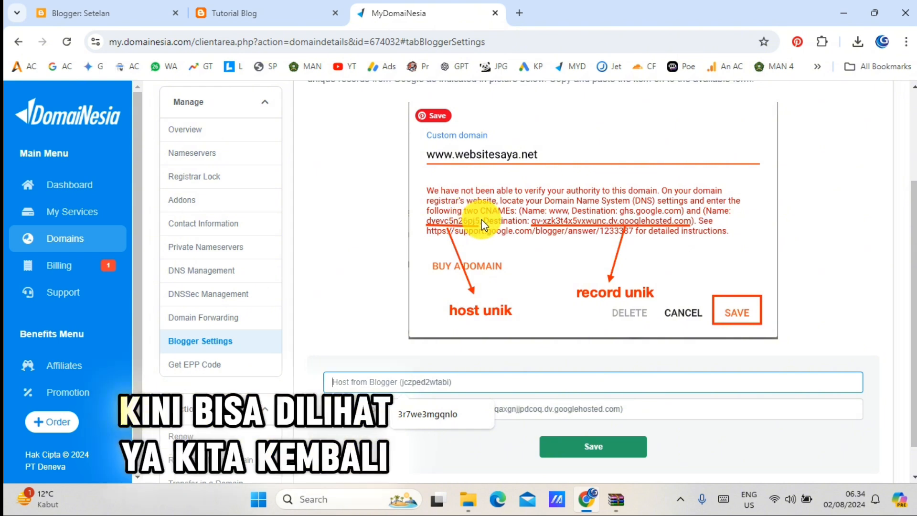
- Copy the second CNAME's name from Blogger's custom domain dialog and paste it as the host in DomaiNesia's Blogger Settings
{"action": "left_click", "coordinate": [96, 13]}
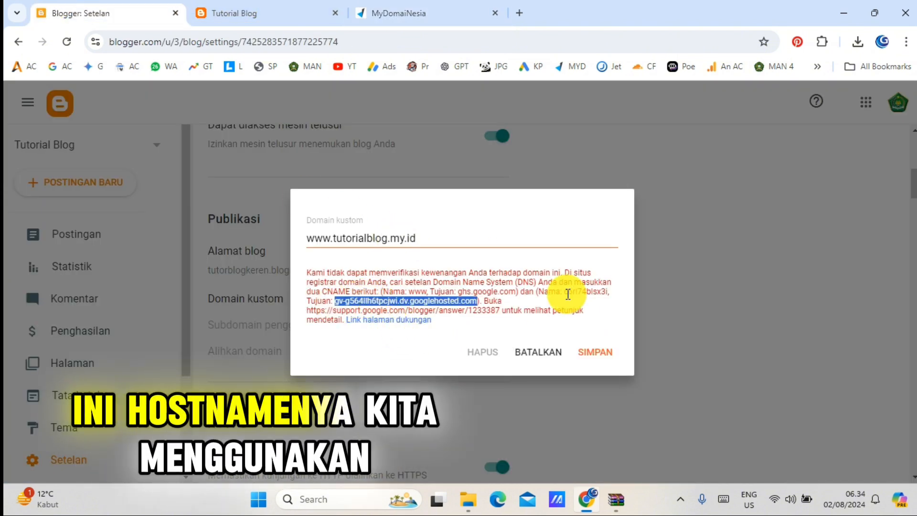
{"action": "left_click_drag", "start_coordinate": [564, 292], "coordinate": [605, 293]}
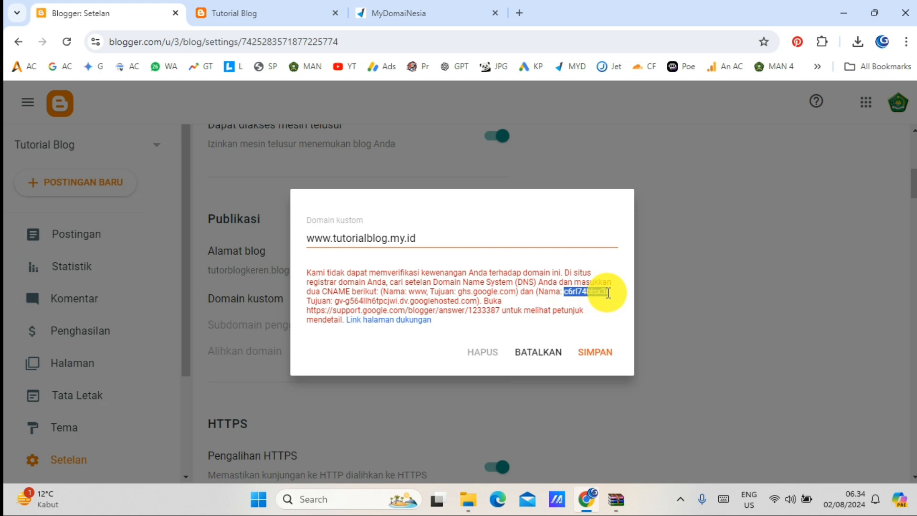
{"action": "right_click", "coordinate": [584, 292]}
{"action": "left_click", "coordinate": [600, 305]}
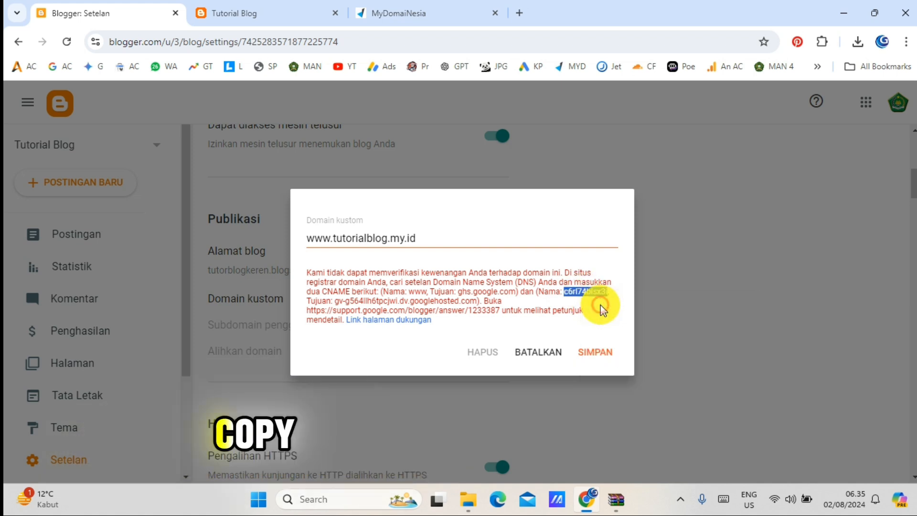
{"action": "left_click", "coordinate": [400, 10]}
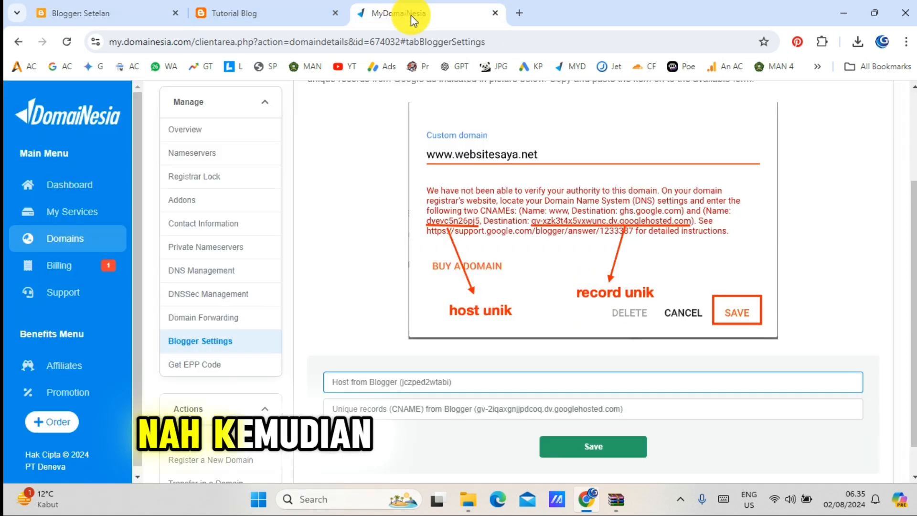
{"action": "left_click", "coordinate": [408, 381]}
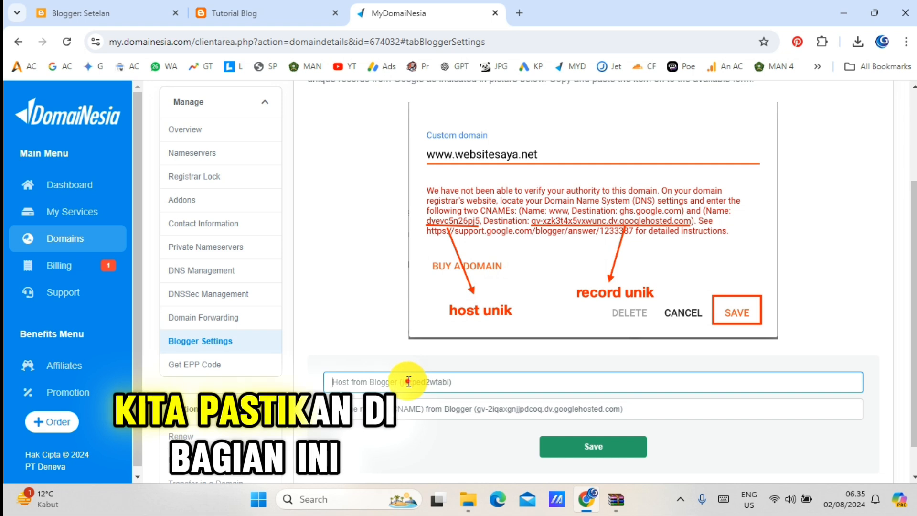
{"action": "key", "text": "ctrl+v"}
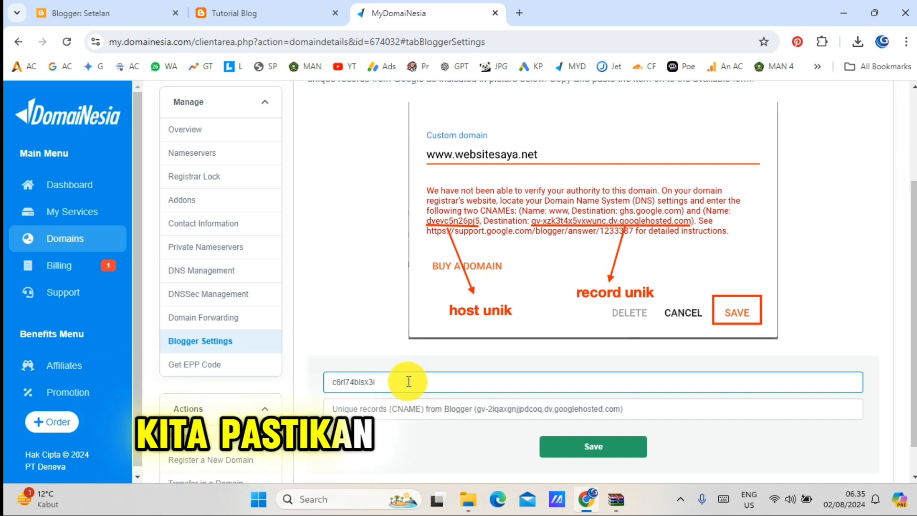
- Copy the second CNAME's googlehosted.com destination from Blogger and paste it as the unique CNAME record in DomaiNesia
{"action": "left_click", "coordinate": [103, 9]}
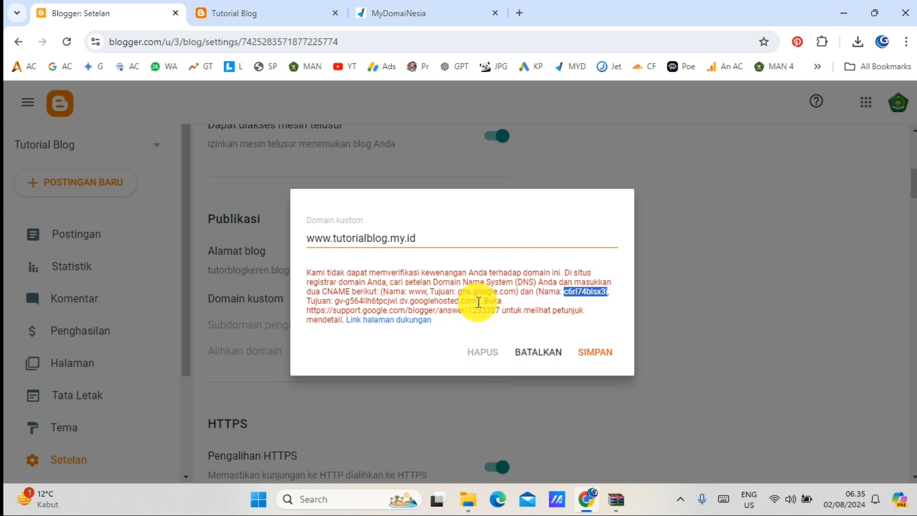
{"action": "left_click_drag", "start_coordinate": [477, 301], "coordinate": [342, 302]}
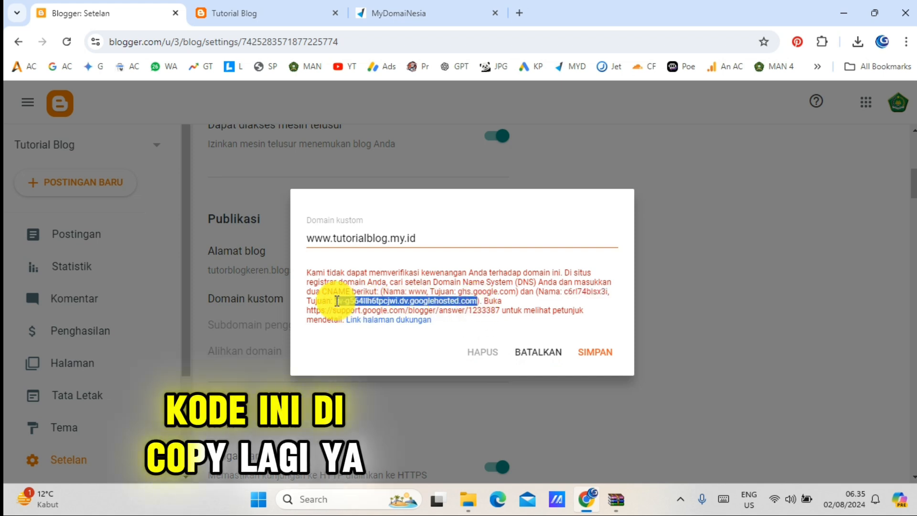
{"action": "right_click", "coordinate": [342, 302]}
{"action": "left_click", "coordinate": [399, 315]}
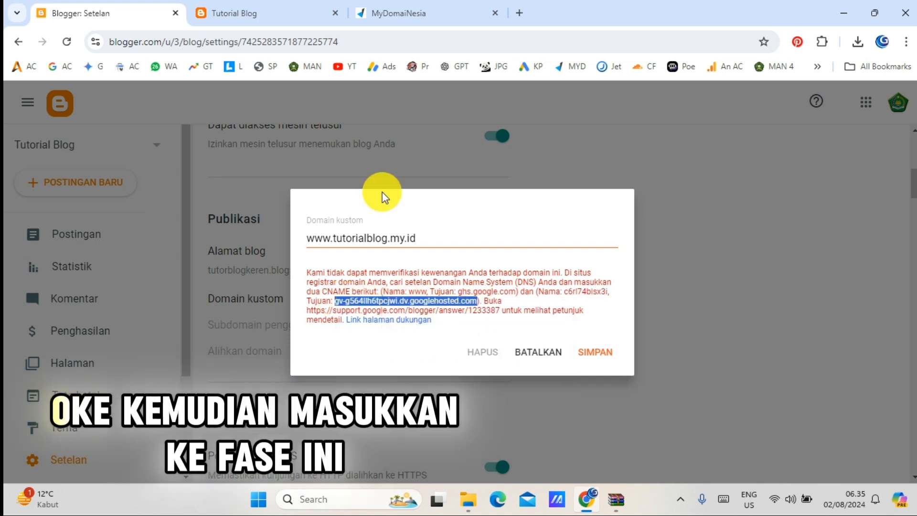
{"action": "left_click", "coordinate": [378, 7]}
{"action": "left_click", "coordinate": [404, 409]}
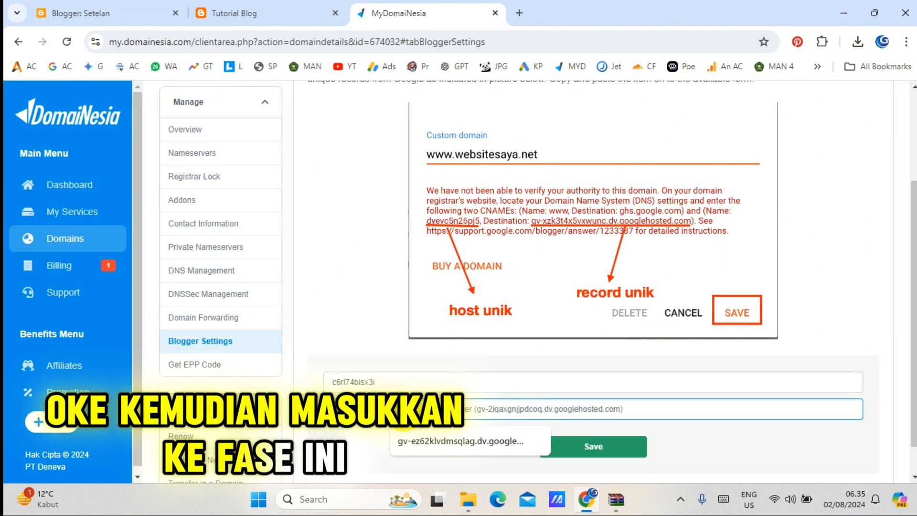
{"action": "key", "text": "ctrl+v"}
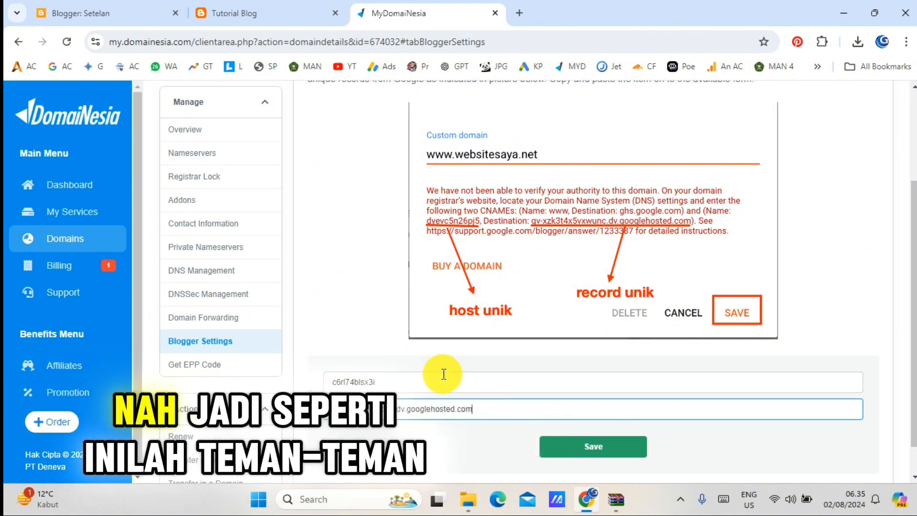
- Save the Blogger settings for tutorialblog.my.id and complete the setup
{"action": "scroll", "coordinate": [440, 374], "scroll_direction": "down", "scroll_amount": 1}
{"action": "scroll", "coordinate": [456, 364], "scroll_direction": "down", "scroll_amount": 1}
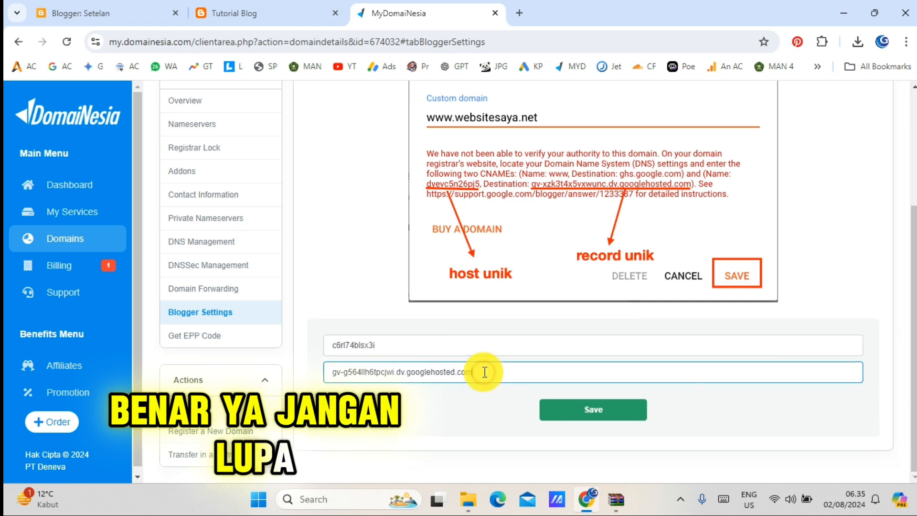
{"action": "left_click", "coordinate": [589, 417]}
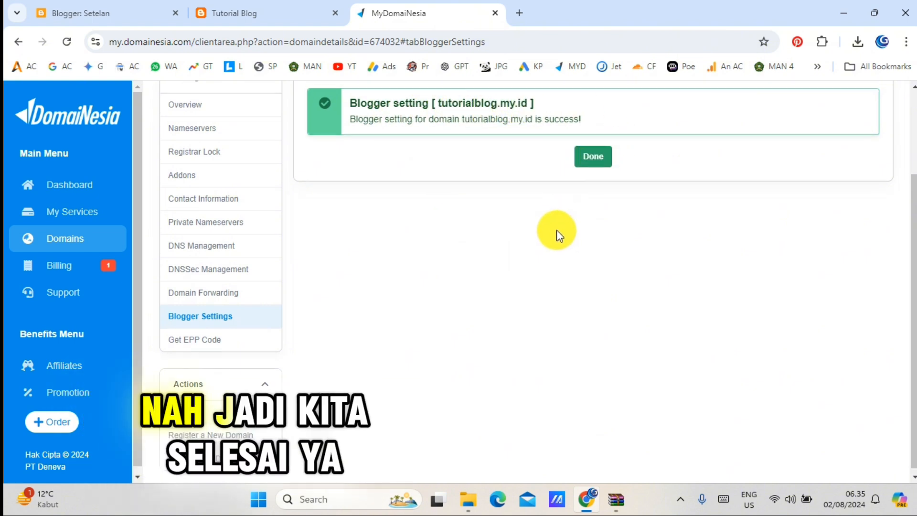
{"action": "scroll", "coordinate": [556, 231], "scroll_direction": "up", "scroll_amount": 3}
{"action": "left_click", "coordinate": [593, 280]}
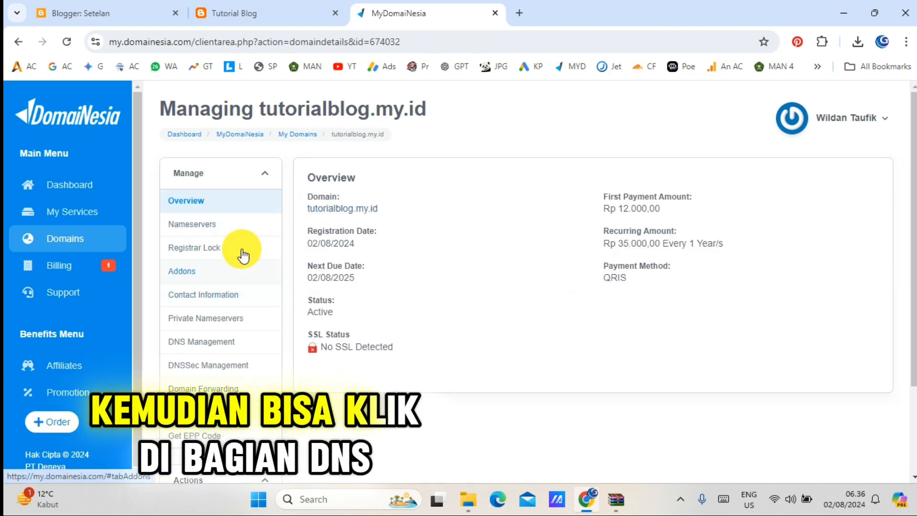
- Review the DNS records of tutorialblog.my.id, checking the host names and addresses of both CNAME entries
{"action": "left_click", "coordinate": [220, 341]}
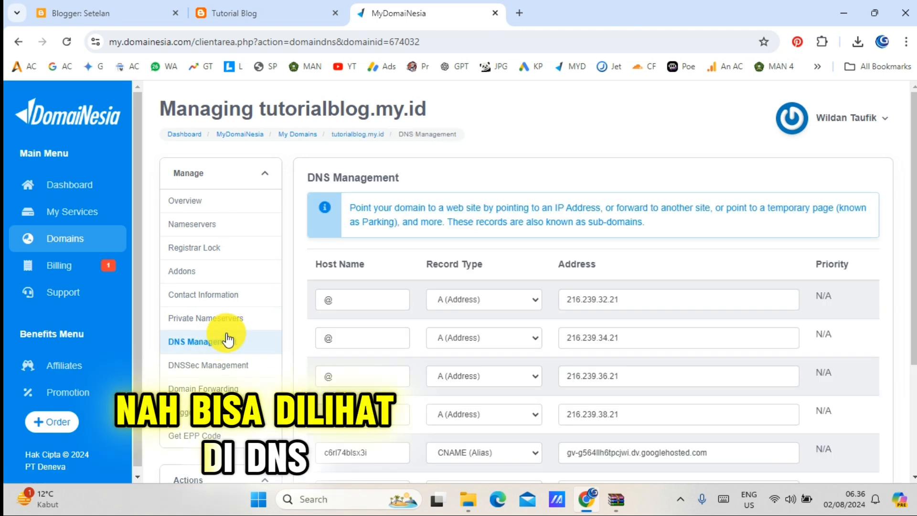
{"action": "scroll", "coordinate": [905, 205], "scroll_direction": "down", "scroll_amount": 3}
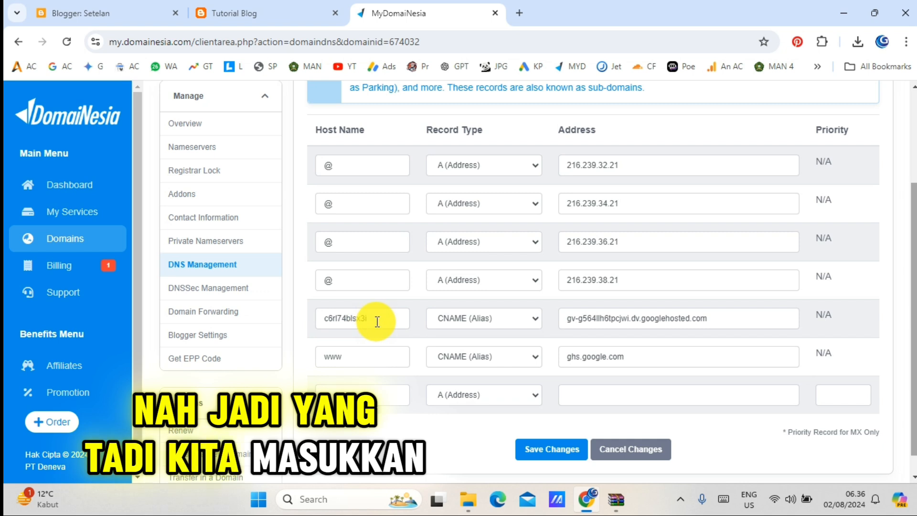
{"action": "left_click_drag", "start_coordinate": [377, 321], "coordinate": [327, 315]}
{"action": "left_click_drag", "start_coordinate": [755, 320], "coordinate": [523, 343]}
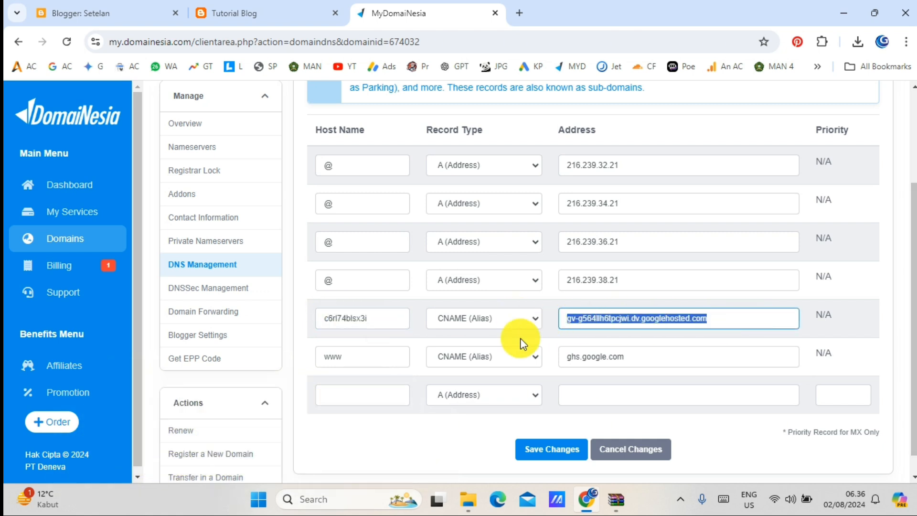
{"action": "left_click", "coordinate": [378, 356]}
{"action": "left_click", "coordinate": [696, 360]}
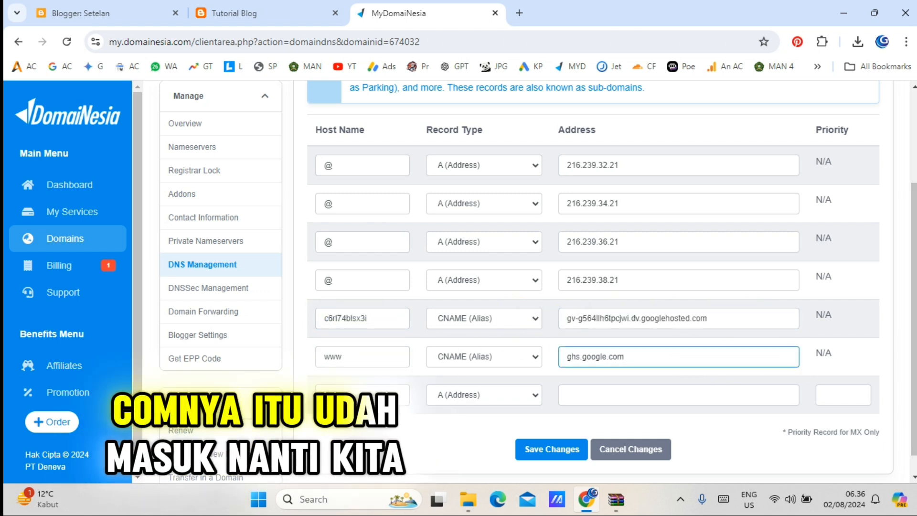
{"action": "scroll", "coordinate": [525, 286], "scroll_direction": "up", "scroll_amount": 3}
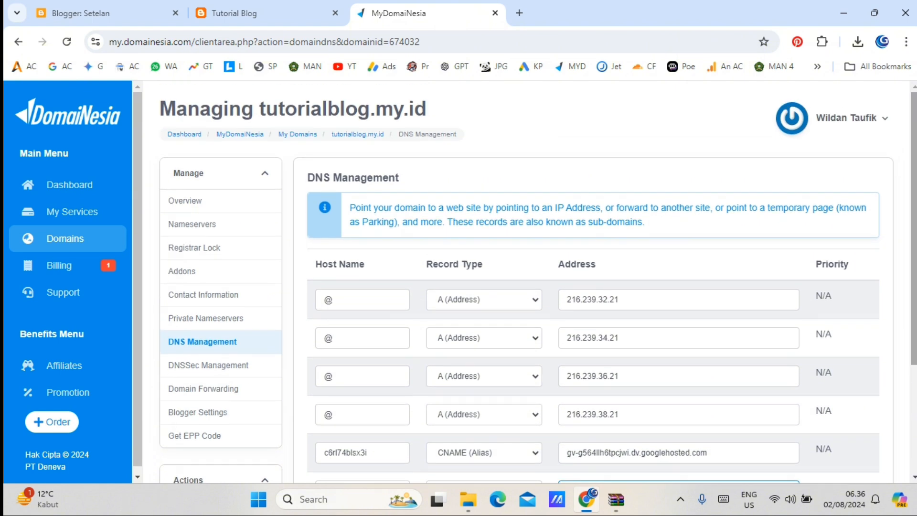
{"action": "left_click", "coordinate": [68, 6]}
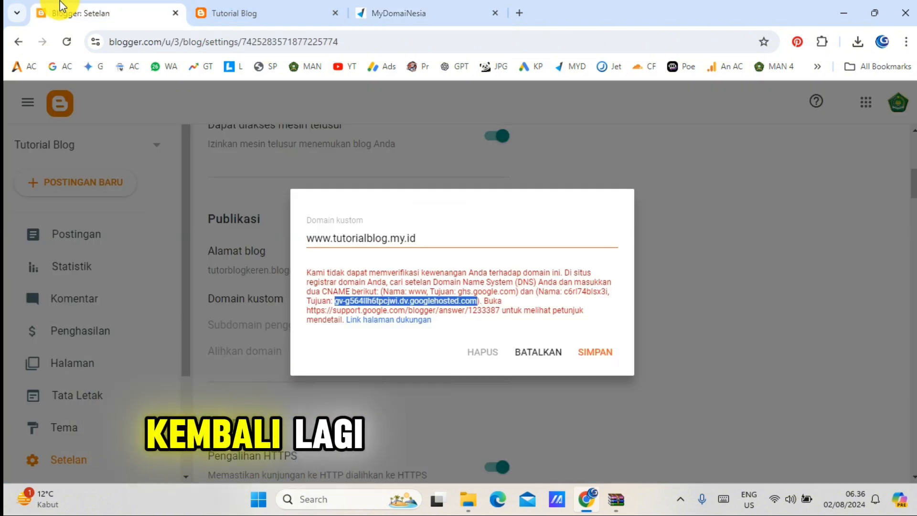
{"action": "left_click", "coordinate": [594, 354]}
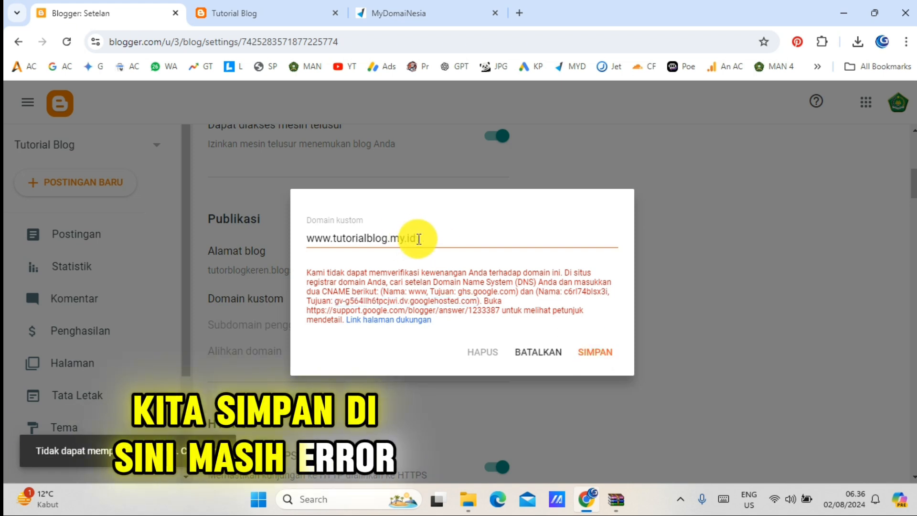
{"action": "left_click_drag", "start_coordinate": [418, 239], "coordinate": [300, 237]}
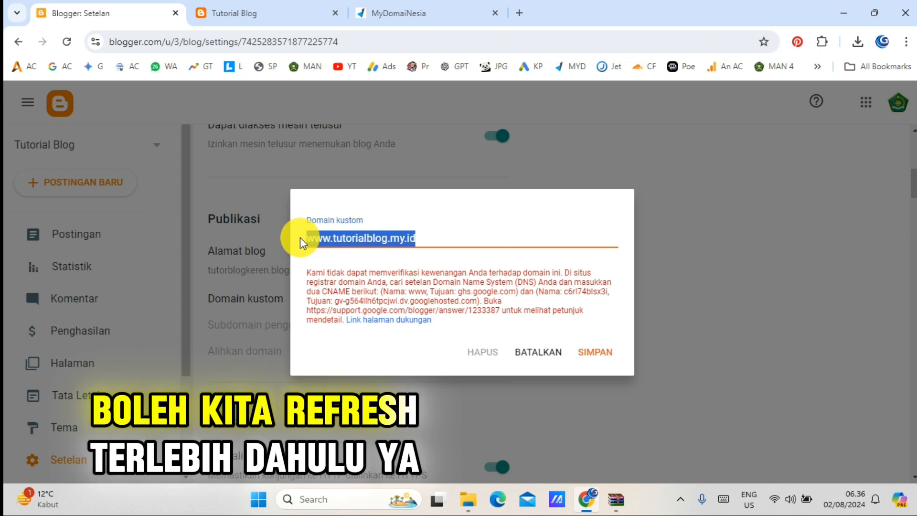
{"action": "left_click", "coordinate": [593, 357]}
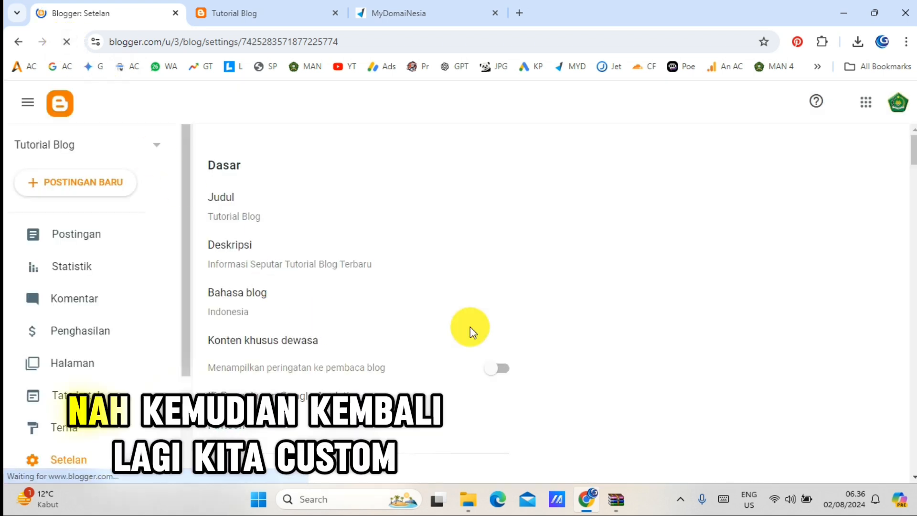
{"action": "left_click", "coordinate": [236, 301]}
{"action": "left_click", "coordinate": [355, 241]}
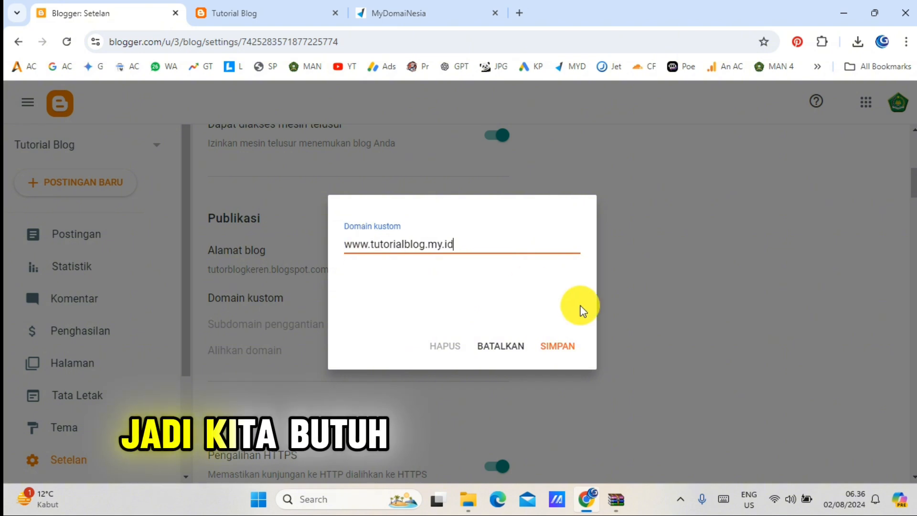
{"action": "left_click", "coordinate": [549, 347]}
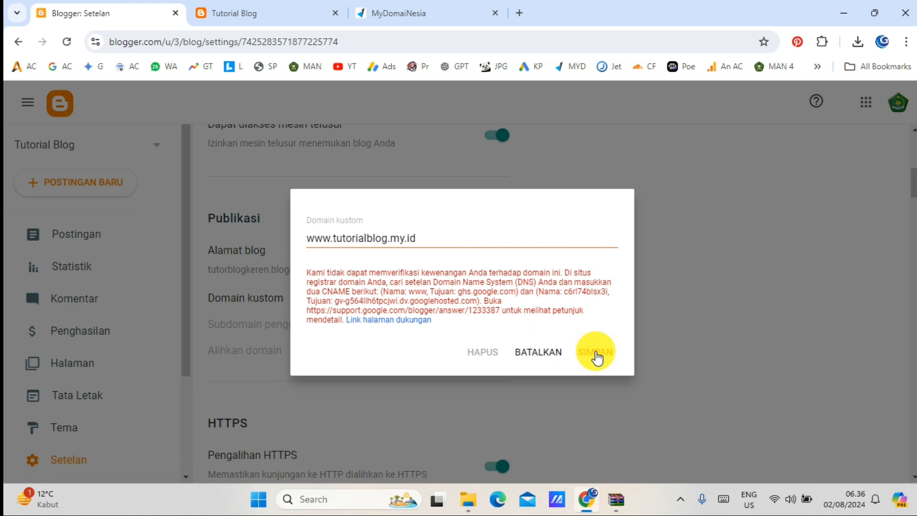
{"action": "left_click", "coordinate": [596, 352]}
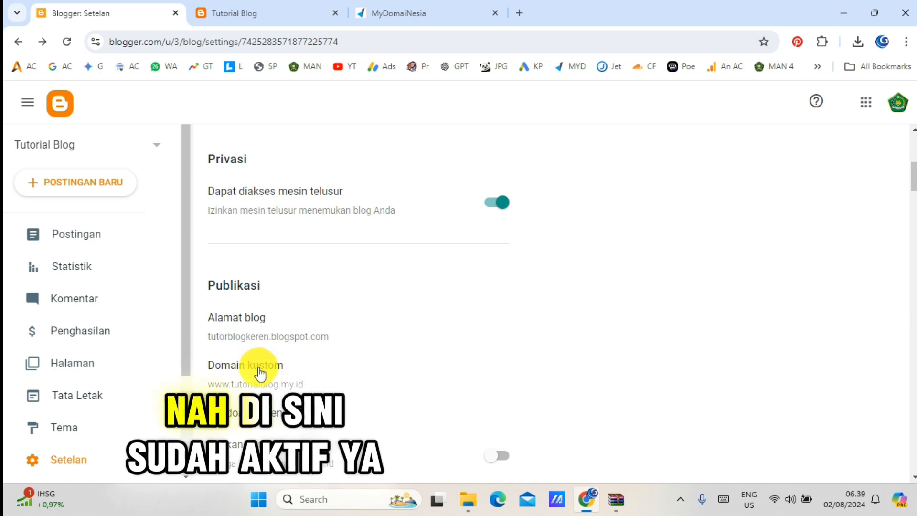
- Reload the blog settings and check the saved custom domain, leaving it unedited
{"action": "scroll", "coordinate": [547, 306], "scroll_direction": "down", "scroll_amount": 1}
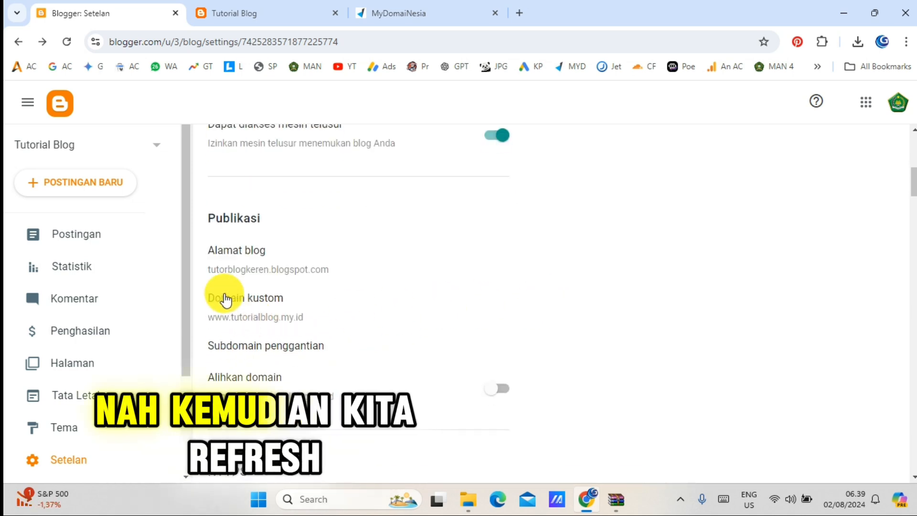
{"action": "left_click", "coordinate": [71, 42]}
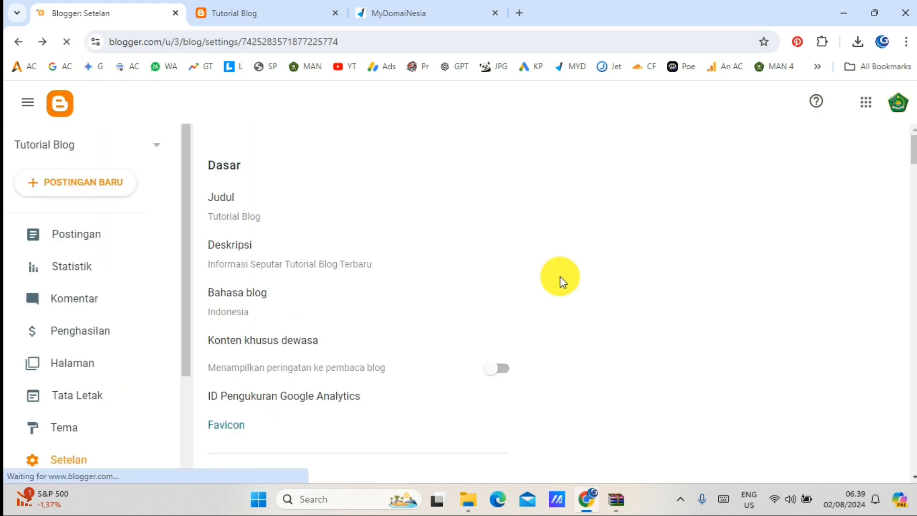
{"action": "scroll", "coordinate": [563, 296], "scroll_direction": "down", "scroll_amount": 2}
{"action": "scroll", "coordinate": [573, 334], "scroll_direction": "down", "scroll_amount": 8}
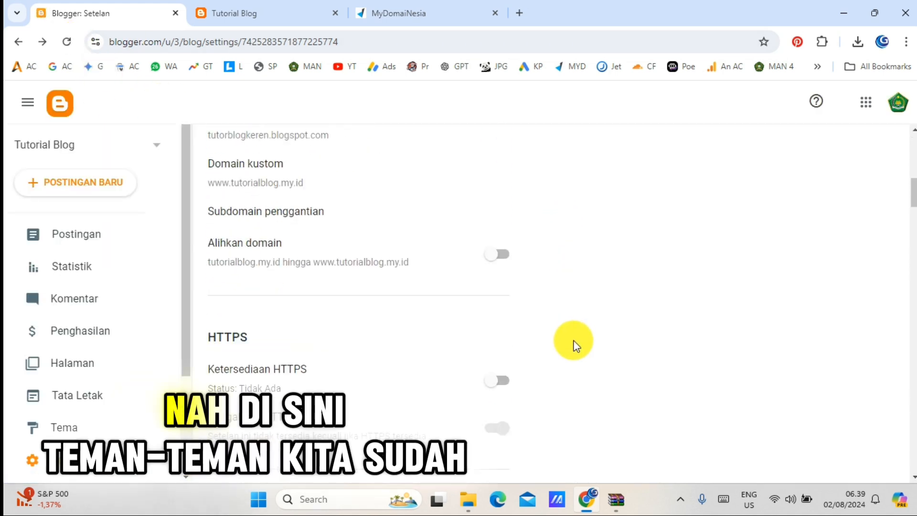
{"action": "left_click", "coordinate": [250, 164]}
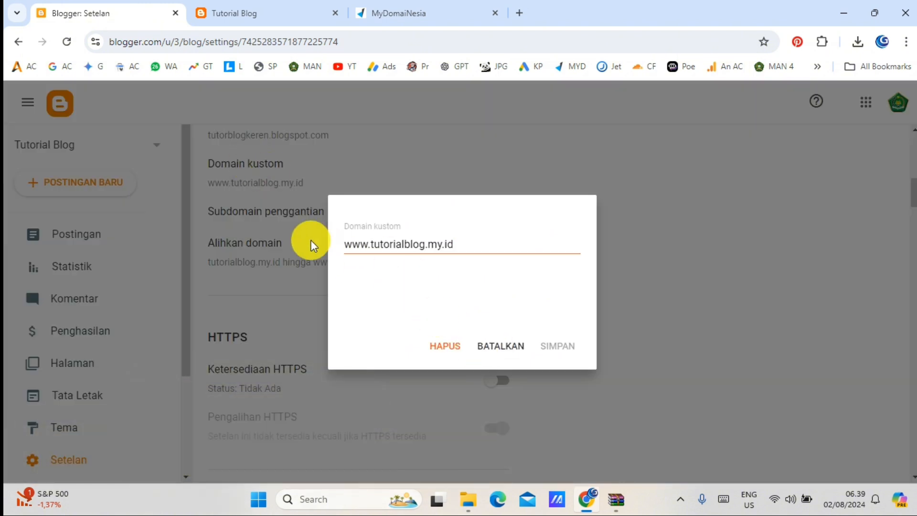
{"action": "left_click", "coordinate": [507, 352]}
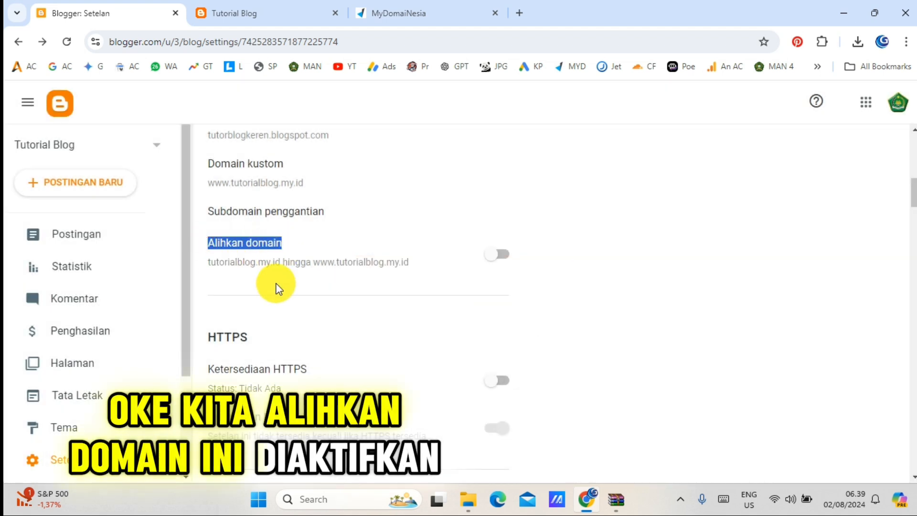
{"action": "left_click_drag", "start_coordinate": [208, 263], "coordinate": [410, 264]}
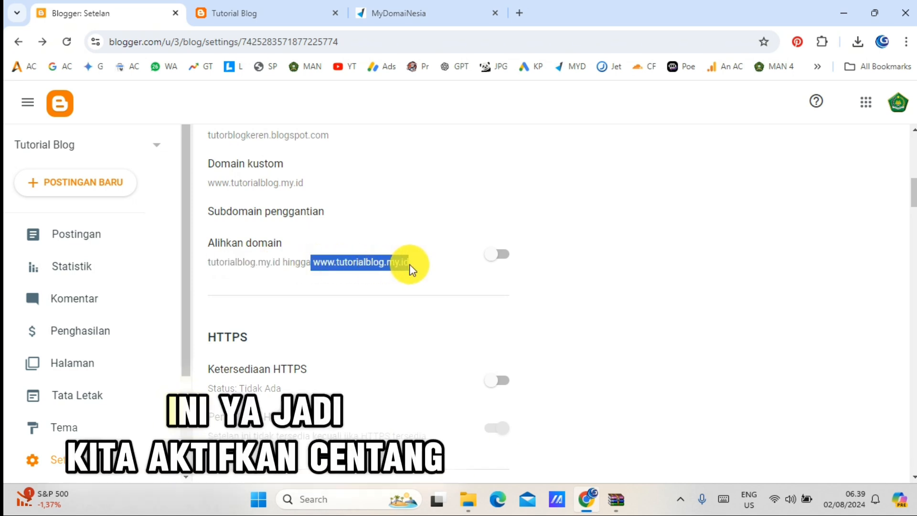
{"action": "left_click", "coordinate": [499, 257]}
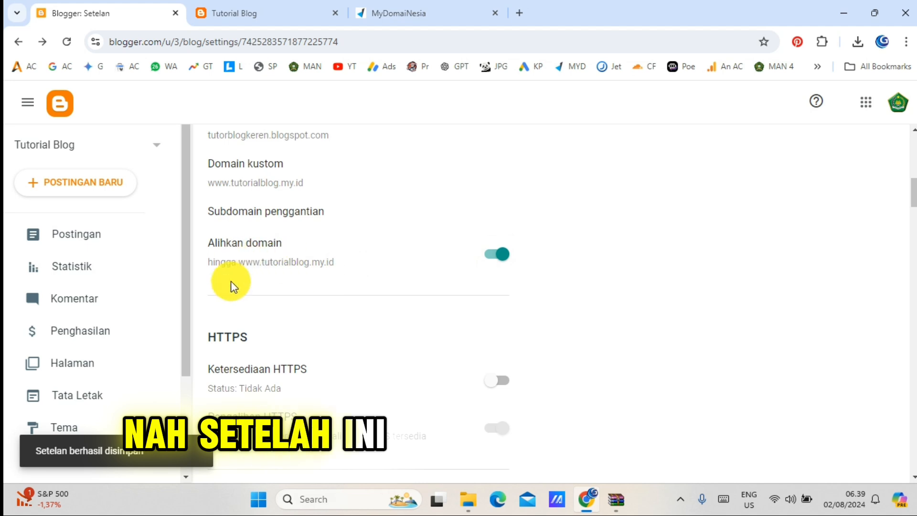
{"action": "scroll", "coordinate": [426, 329], "scroll_direction": "down", "scroll_amount": 1}
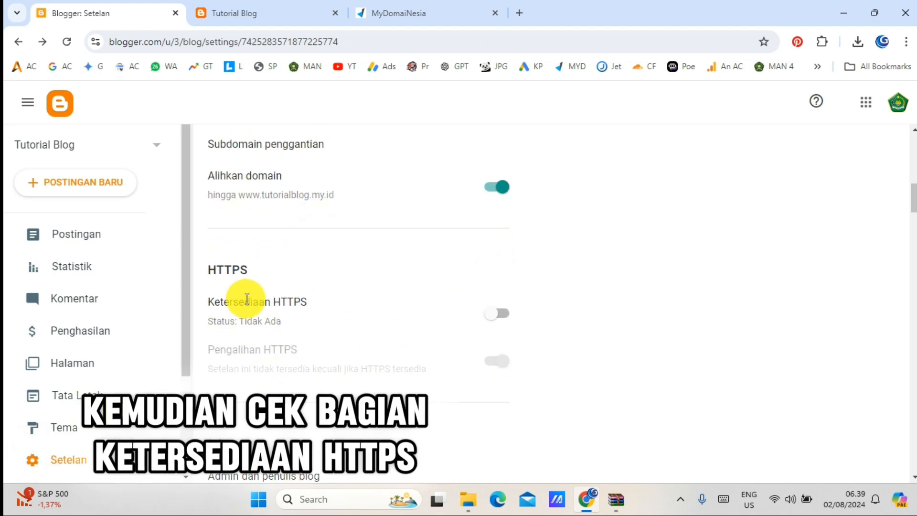
{"action": "left_click", "coordinate": [501, 318]}
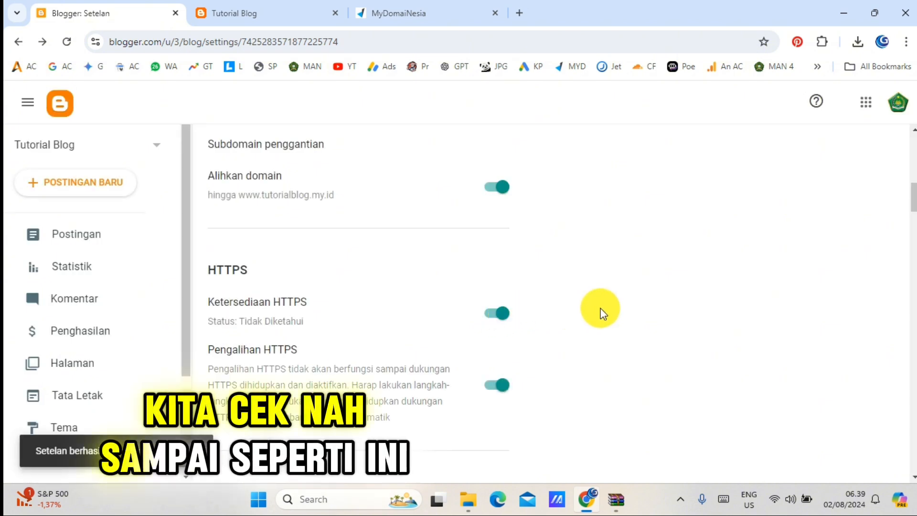
{"action": "scroll", "coordinate": [601, 312], "scroll_direction": "down", "scroll_amount": 3}
{"action": "scroll", "coordinate": [600, 313], "scroll_direction": "down", "scroll_amount": 3}
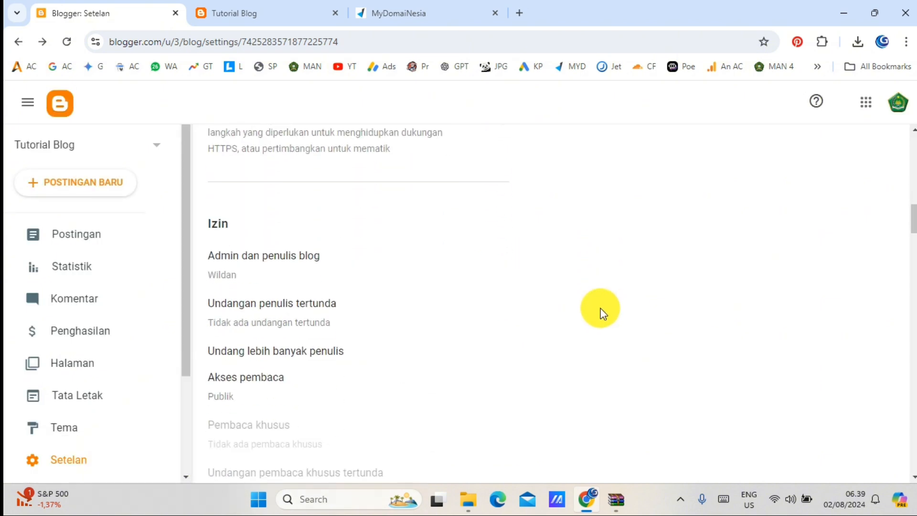
{"action": "scroll", "coordinate": [598, 310], "scroll_direction": "up", "scroll_amount": 10}
{"action": "scroll", "coordinate": [601, 317], "scroll_direction": "up", "scroll_amount": 1}
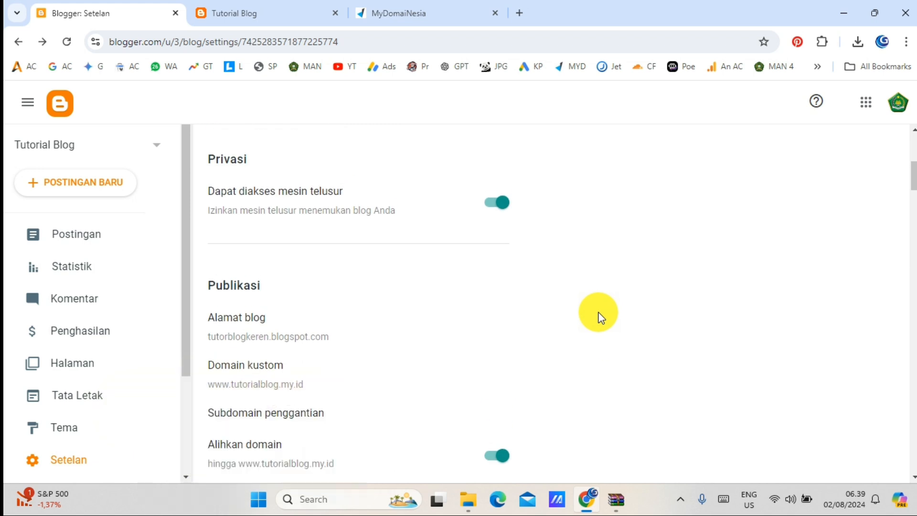
{"action": "scroll", "coordinate": [601, 317], "scroll_direction": "up", "scroll_amount": 5}
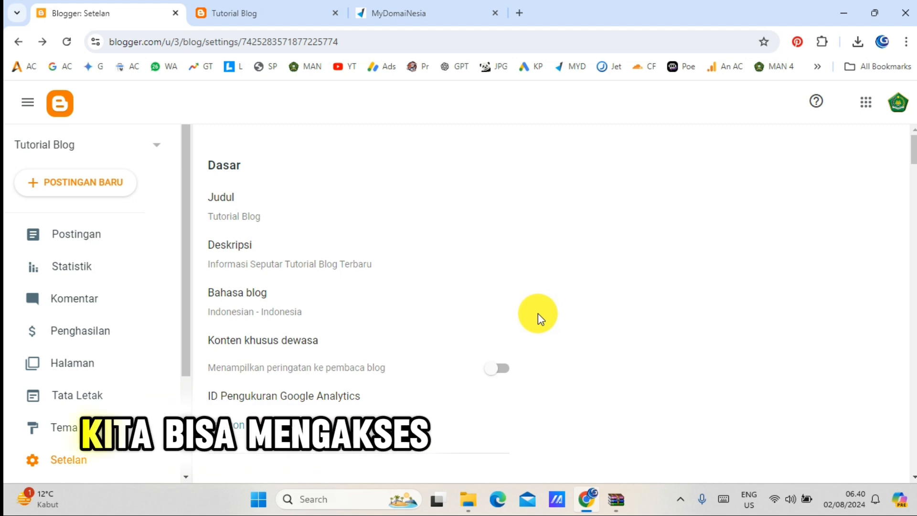
- Check the address in the old blog tab, open the live blog from Blogger, and close the old tab
{"action": "scroll", "coordinate": [538, 313], "scroll_direction": "down", "scroll_amount": 6}
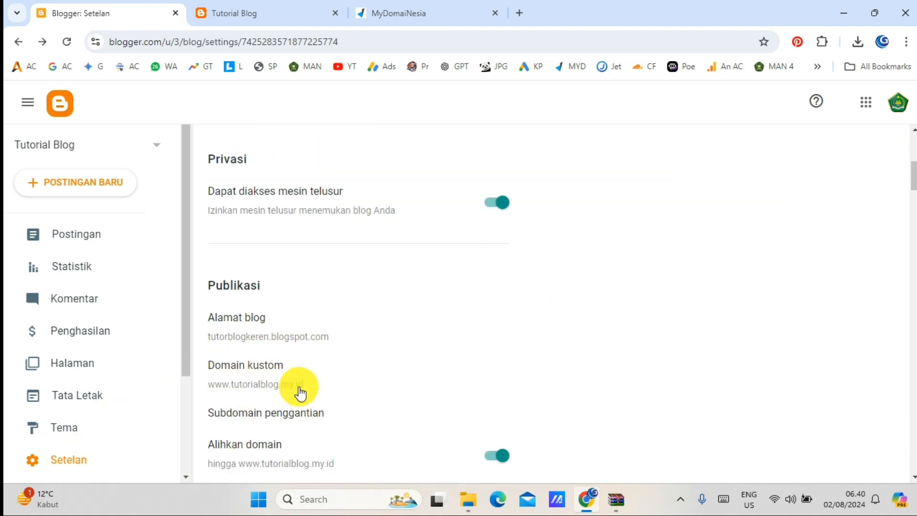
{"action": "left_click", "coordinate": [234, 13]}
{"action": "left_click", "coordinate": [269, 43]}
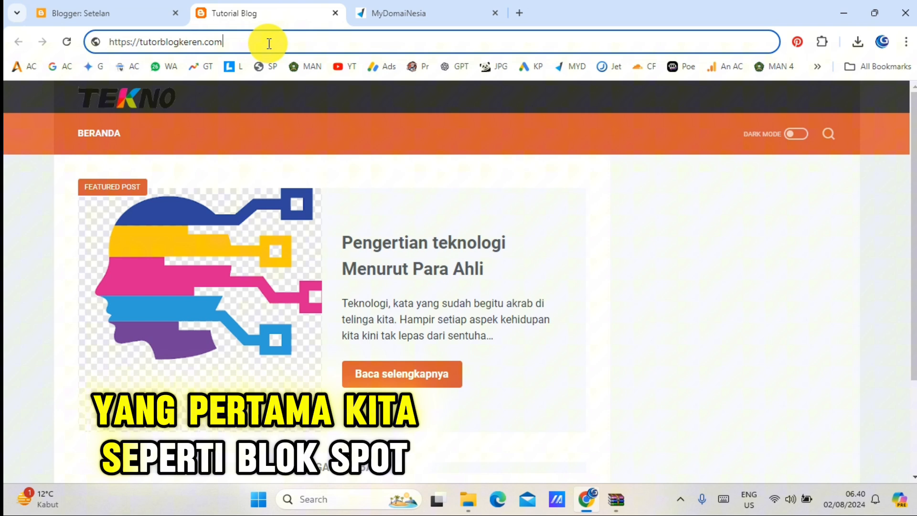
{"action": "left_click", "coordinate": [143, 9]}
{"action": "scroll", "coordinate": [69, 401], "scroll_direction": "down", "scroll_amount": 3}
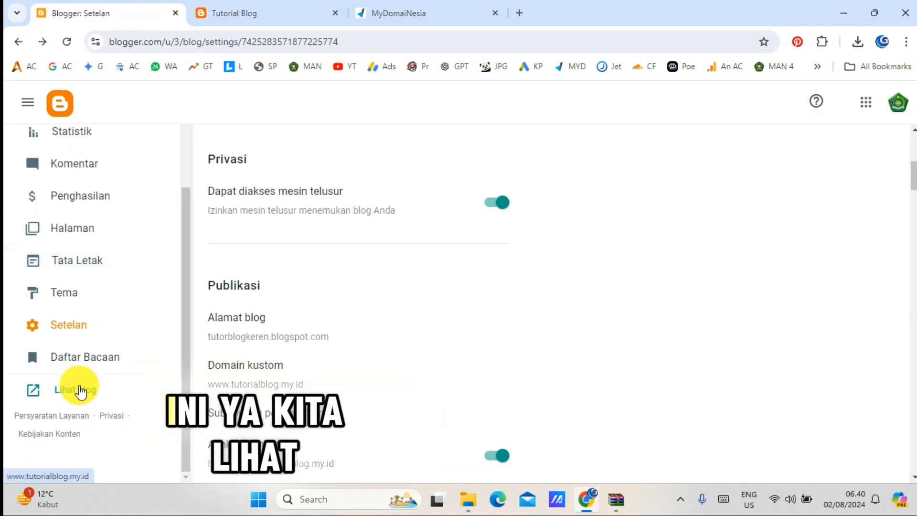
{"action": "left_click", "coordinate": [80, 390]}
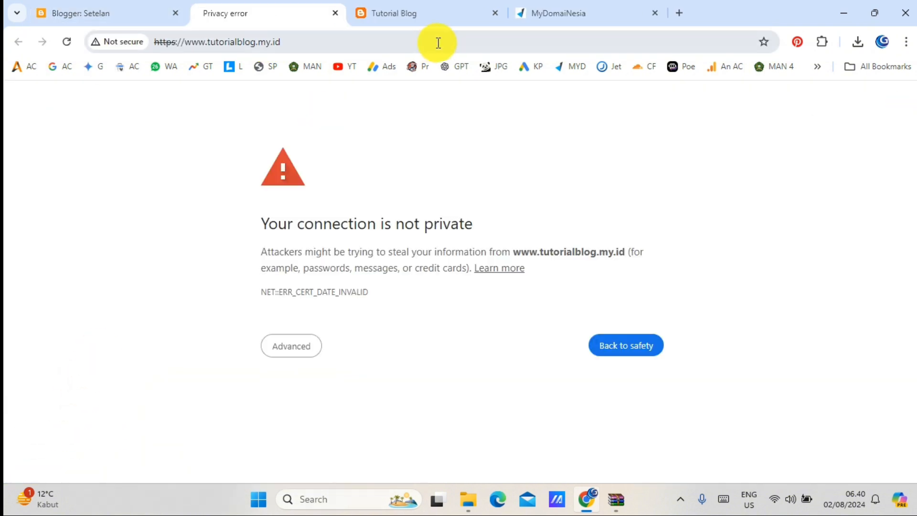
{"action": "left_click", "coordinate": [496, 13]}
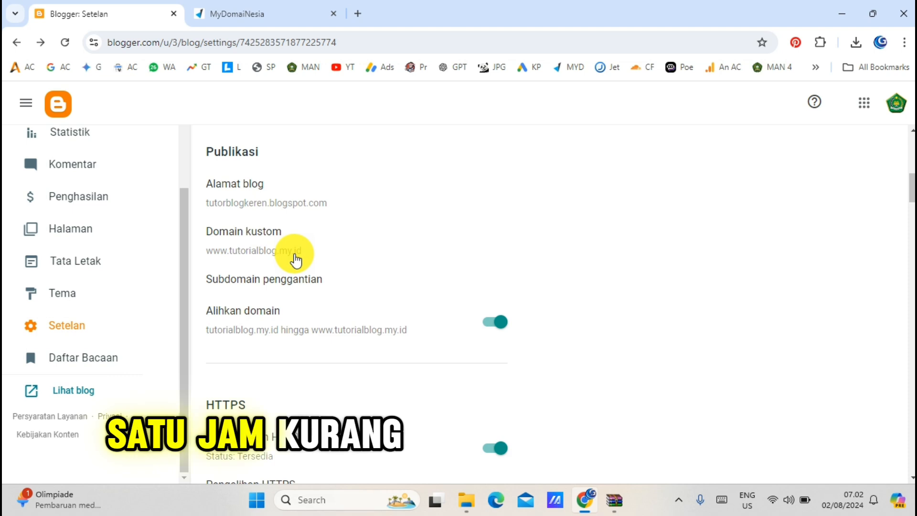
- Review the HTTPS settings, reload the page, and open the live blog to check its address
{"action": "scroll", "coordinate": [295, 260], "scroll_direction": "down", "scroll_amount": 3}
{"action": "scroll", "coordinate": [295, 253], "scroll_direction": "down", "scroll_amount": 3}
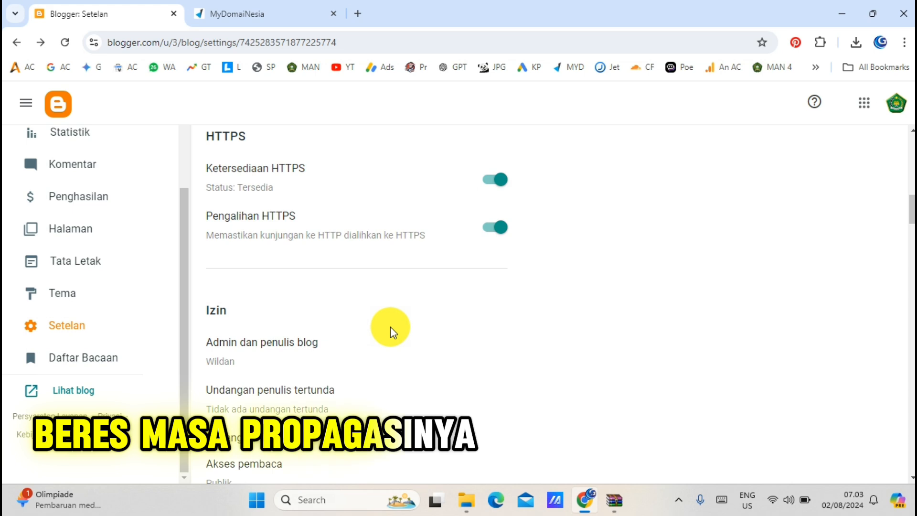
{"action": "left_click", "coordinate": [63, 48]}
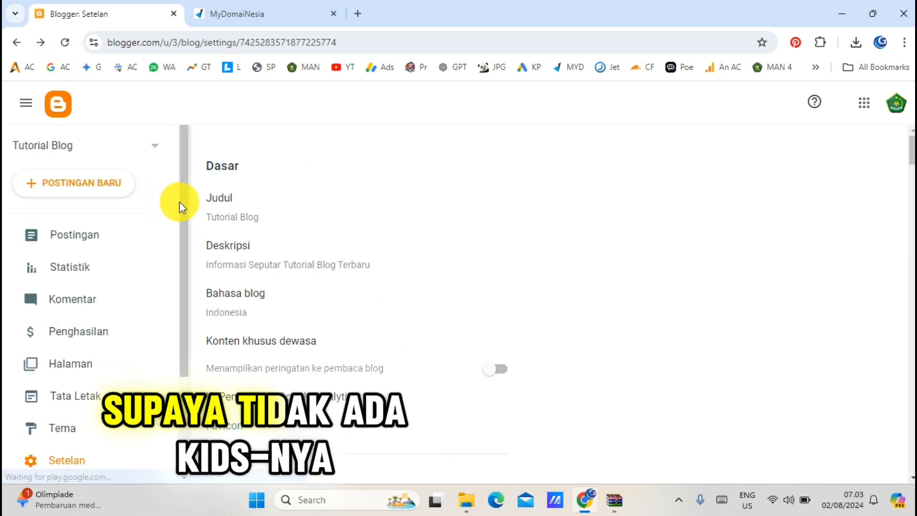
{"action": "scroll", "coordinate": [185, 218], "scroll_direction": "down", "scroll_amount": 3}
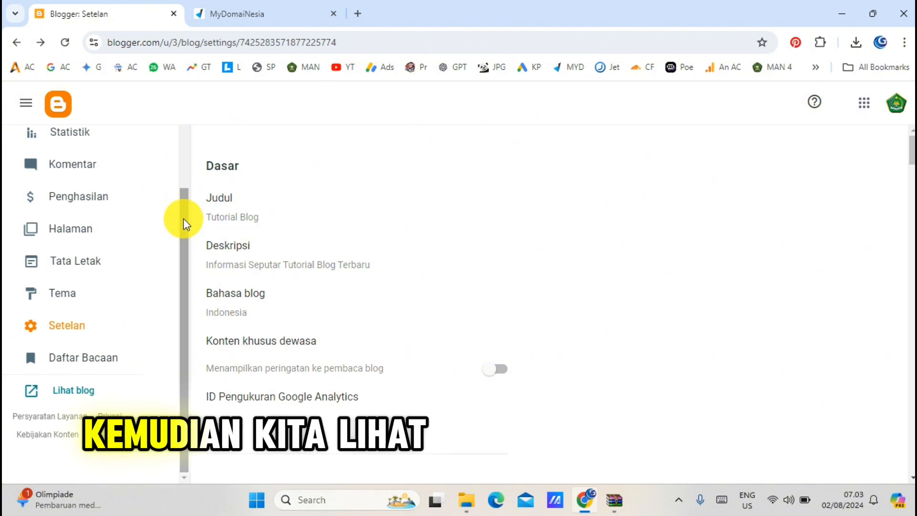
{"action": "left_click", "coordinate": [78, 396]}
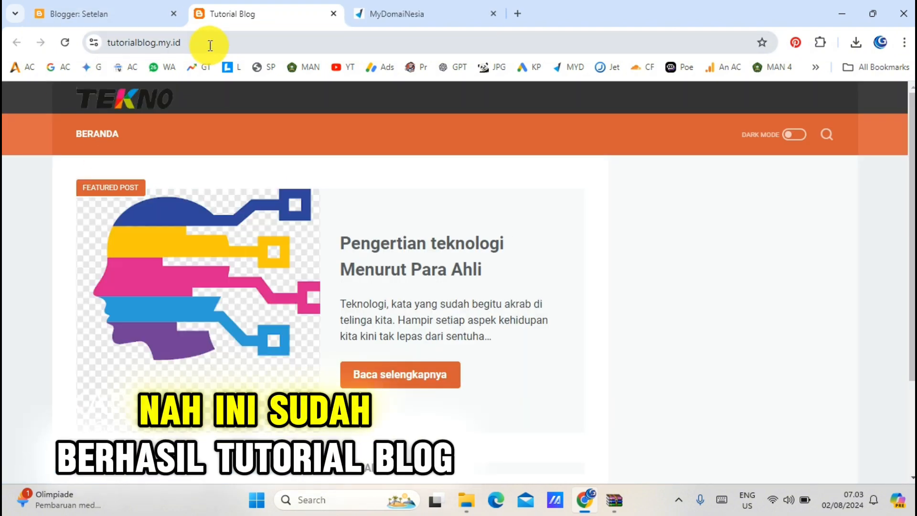
{"action": "left_click_drag", "start_coordinate": [208, 45], "coordinate": [92, 41]}
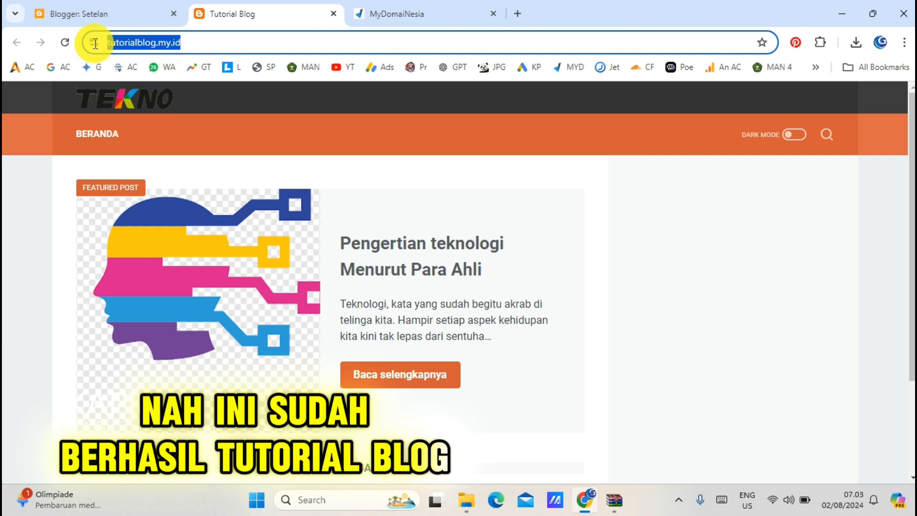
{"action": "left_click", "coordinate": [214, 42]}
- Compare the custom domain in Blogger's publishing settings with the address of the post "Pengertian teknologi Menurut Para Ahli"
{"action": "left_click", "coordinate": [95, 7]}
{"action": "scroll", "coordinate": [301, 310], "scroll_direction": "down", "scroll_amount": 10}
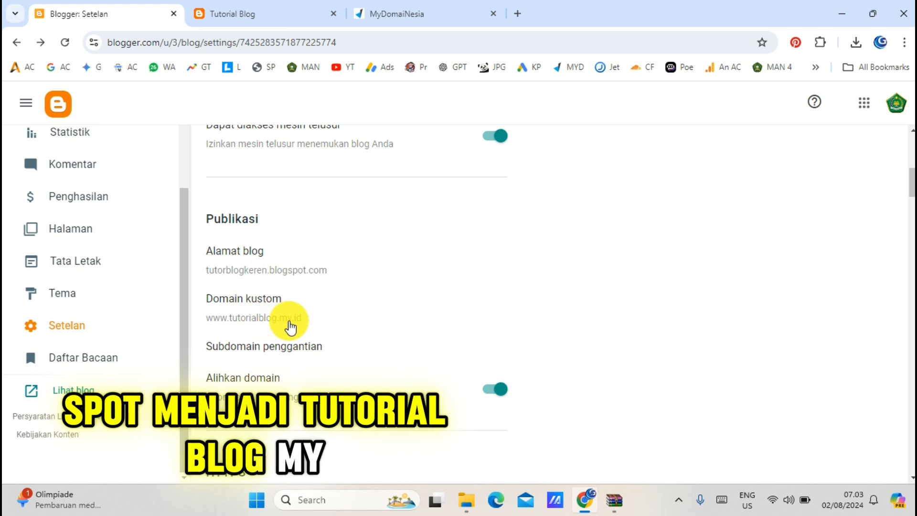
{"action": "left_click", "coordinate": [272, 14]}
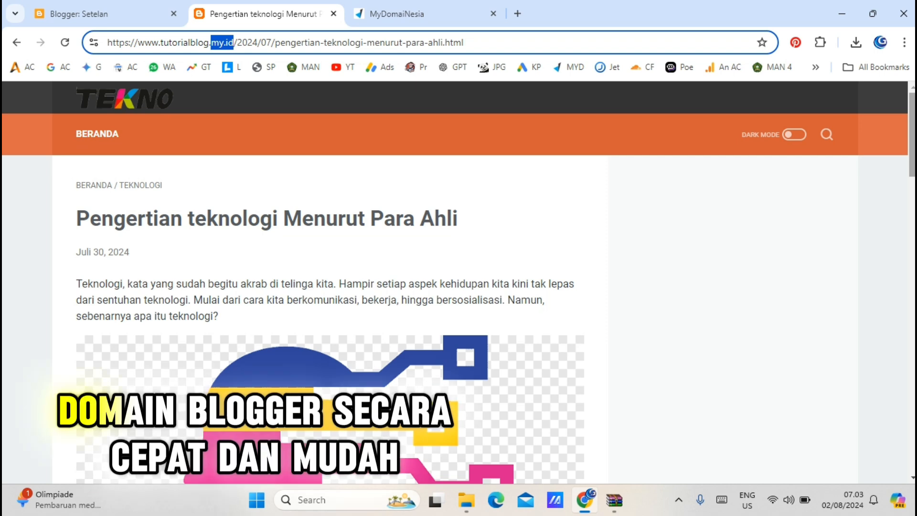
{"action": "scroll", "coordinate": [909, 245], "scroll_direction": "down", "scroll_amount": 12}
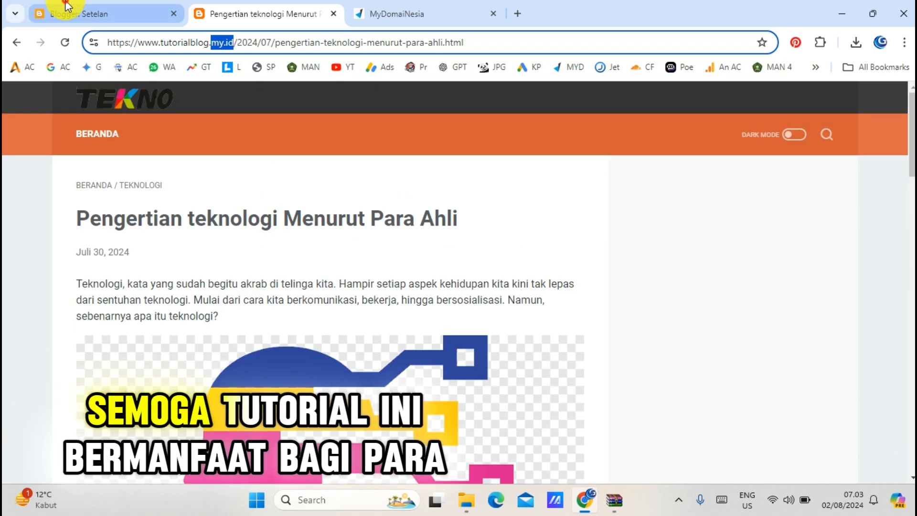
{"action": "left_click", "coordinate": [67, 12]}
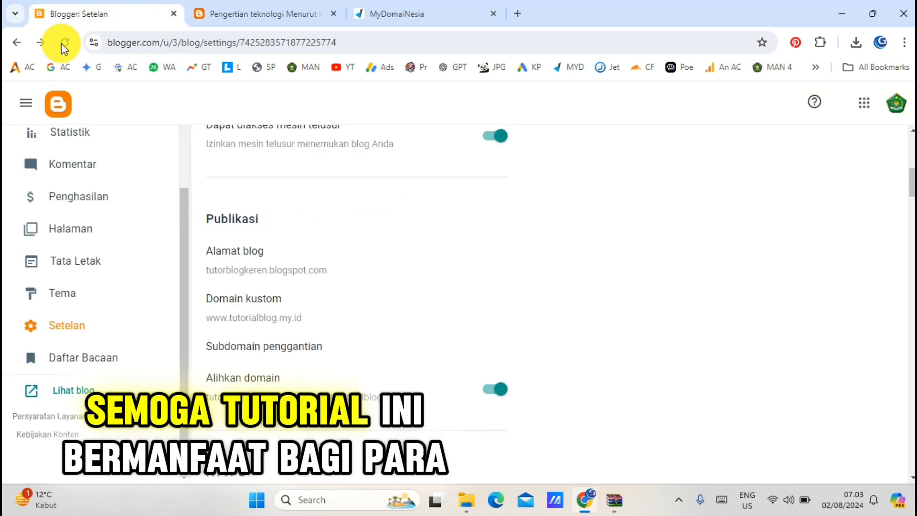